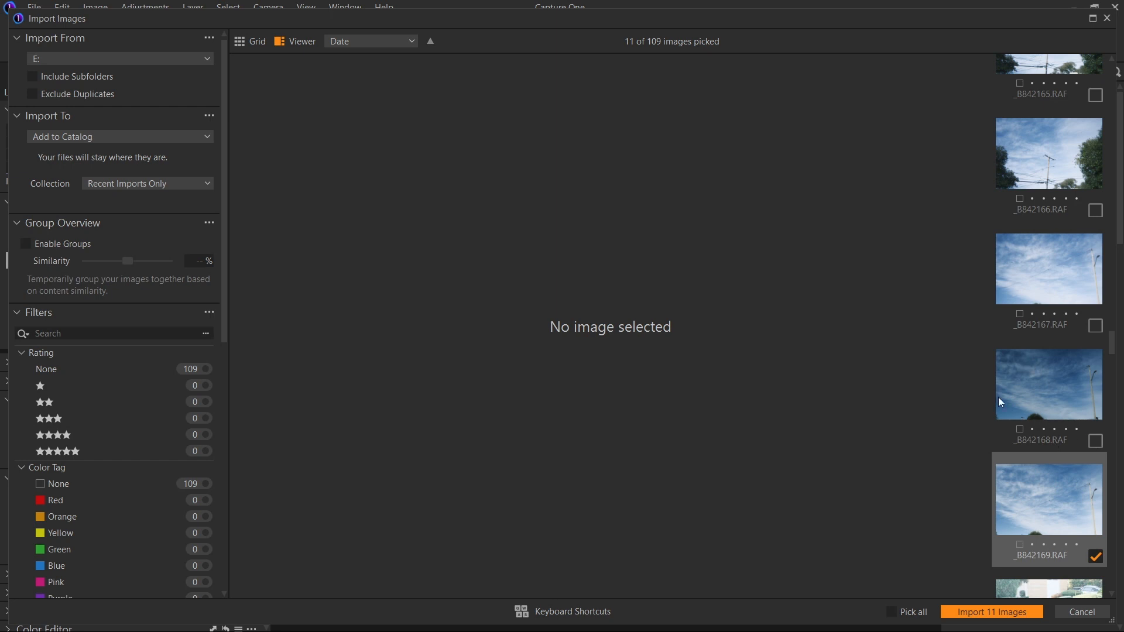
# Check the detail of the bird on the wire in _B842168.RAF and pick that image for import
pyautogui.click(1064, 403)
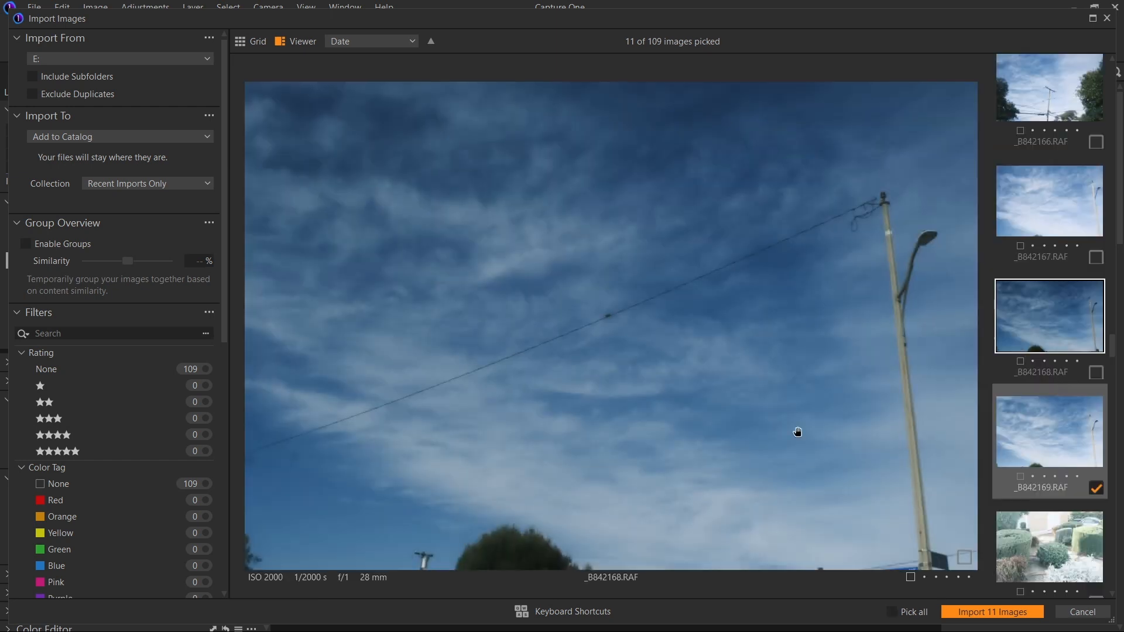
pyautogui.click(609, 327)
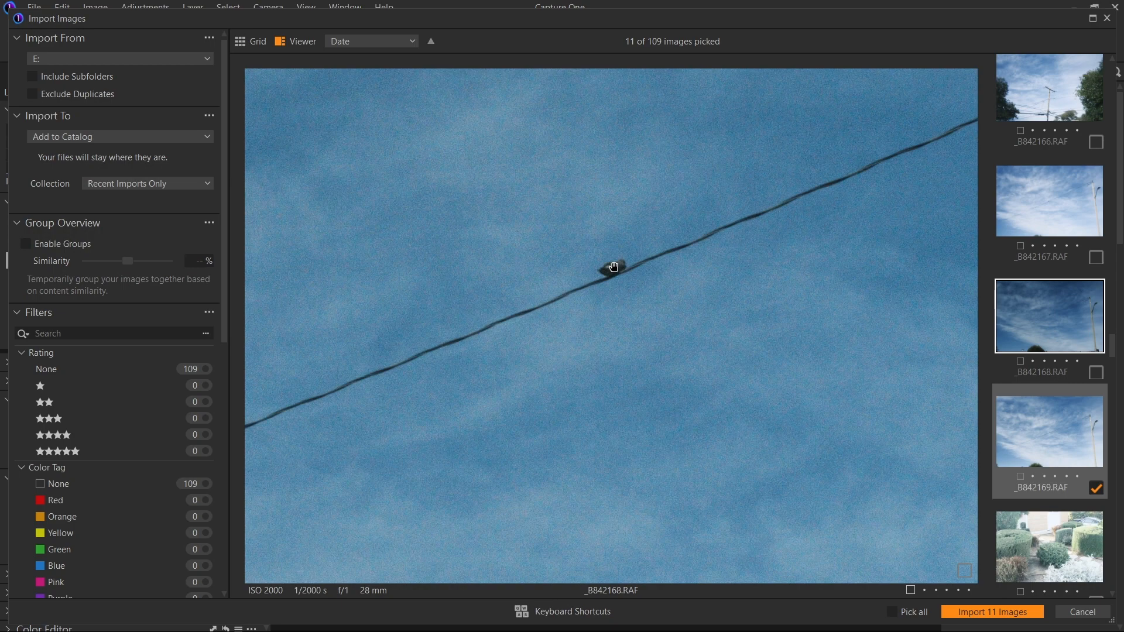
pyautogui.click(609, 285)
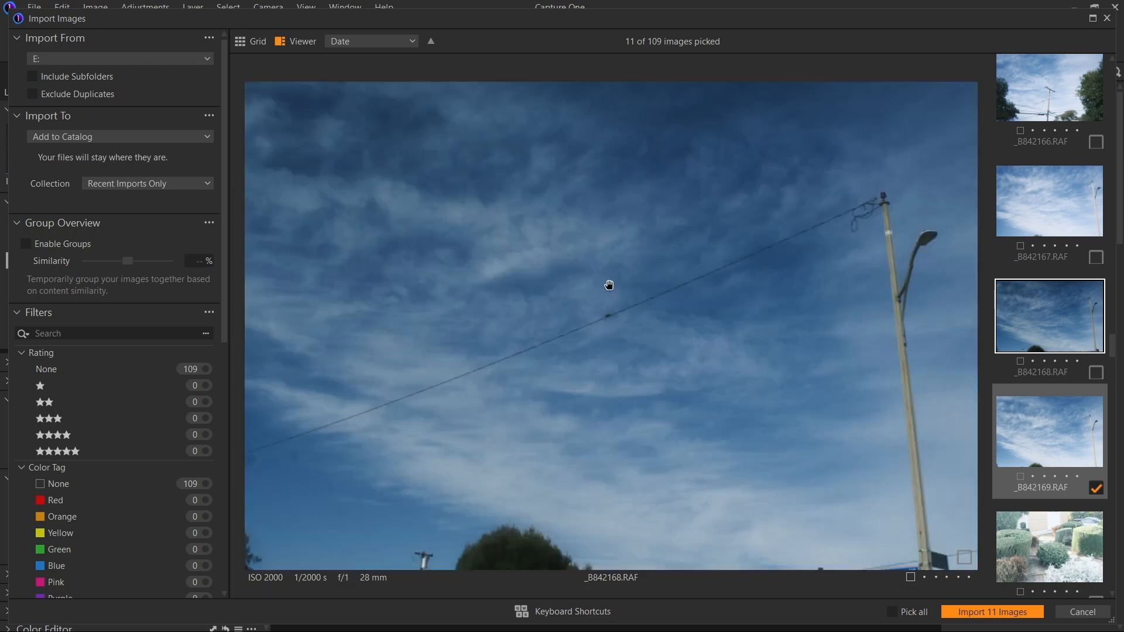
pyautogui.click(1096, 373)
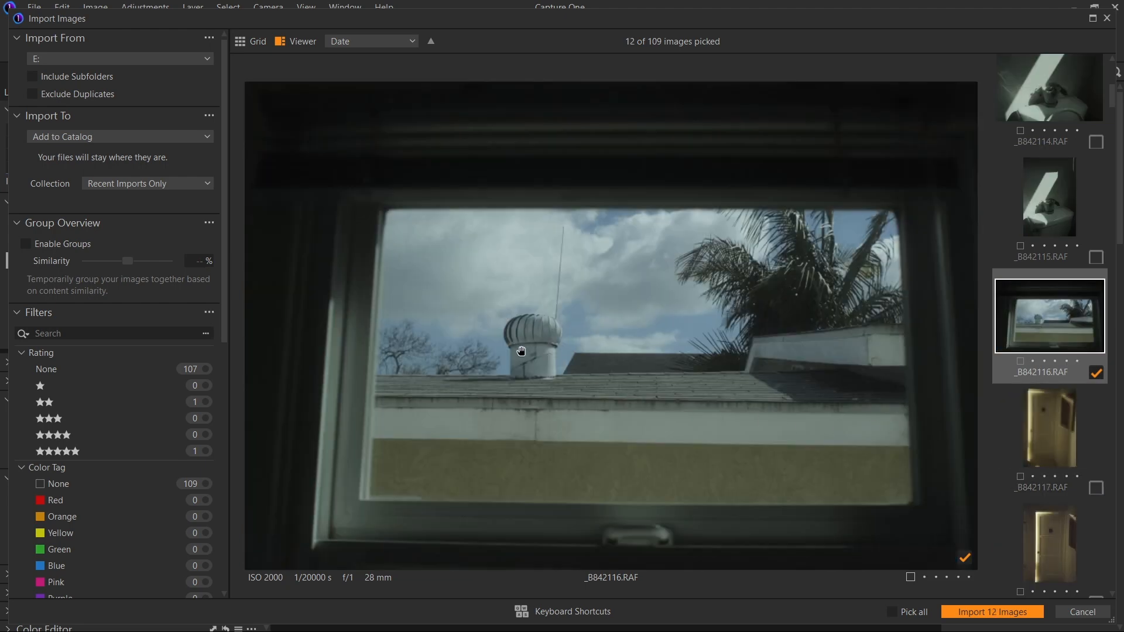
# Inspect the roof vent in _B842116.RAF up close and import all picked images into the catalog
pyautogui.click(520, 351)
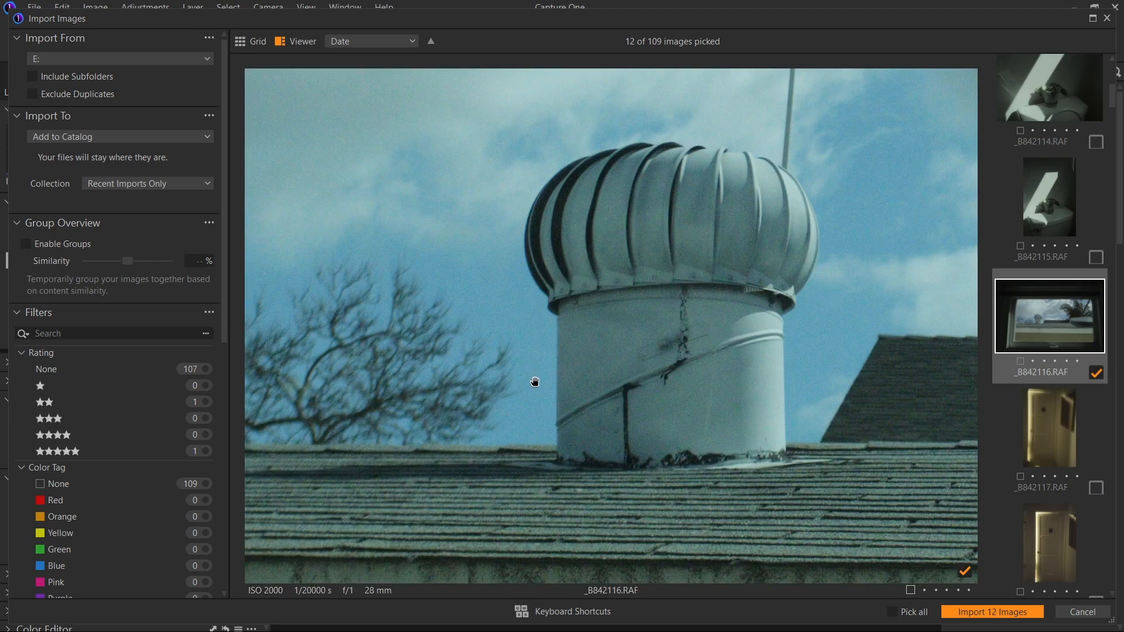
pyautogui.click(535, 382)
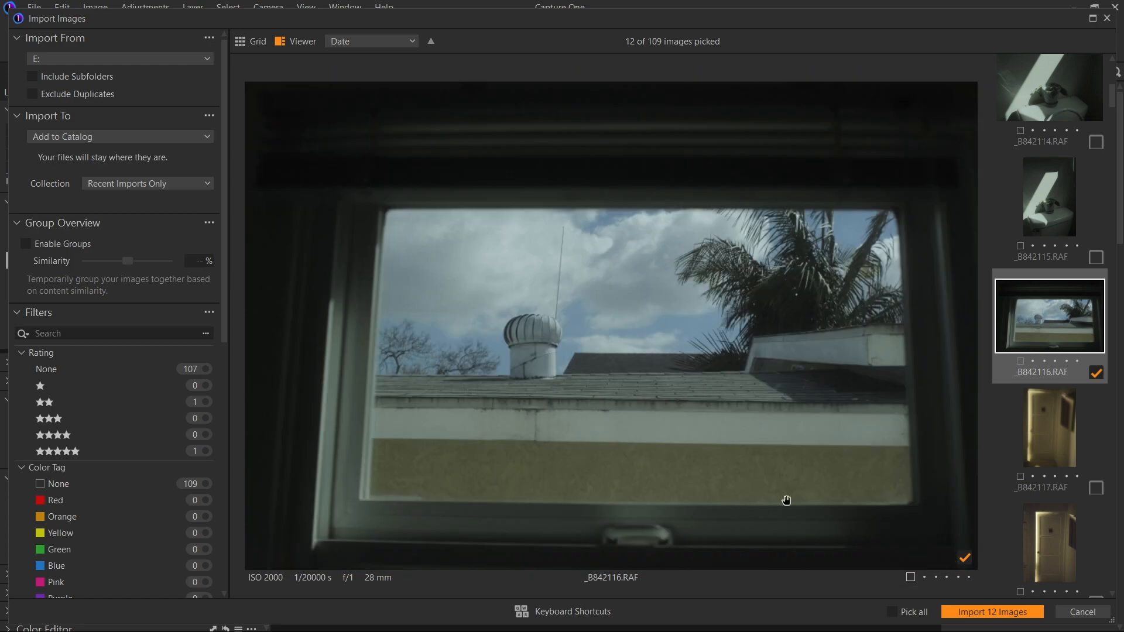
pyautogui.scroll(-5, 1004, 414)
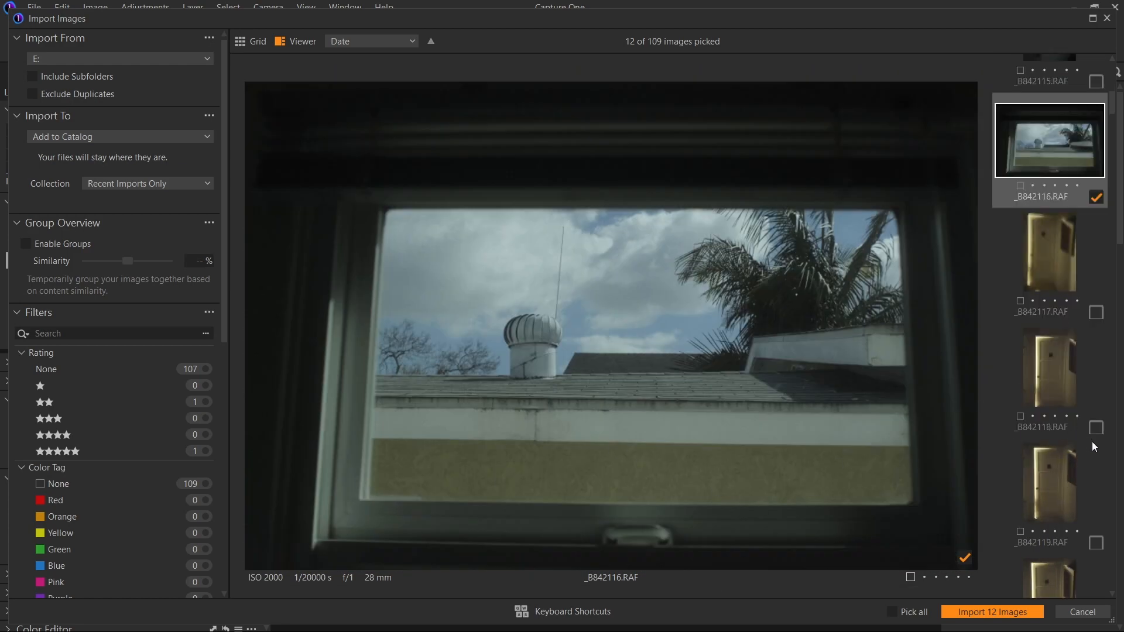
pyautogui.click(1012, 615)
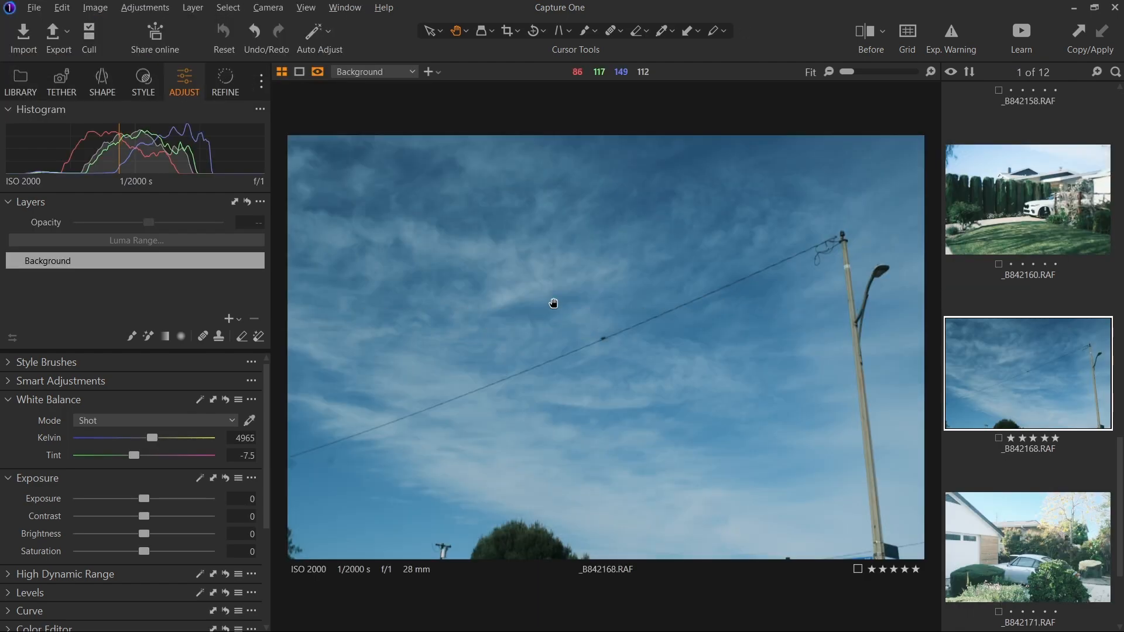
# Start a vertical keystone correction on _B842168.RAF and place one guide roughly along the tall lamp pole
pyautogui.scroll(8, 604, 322)
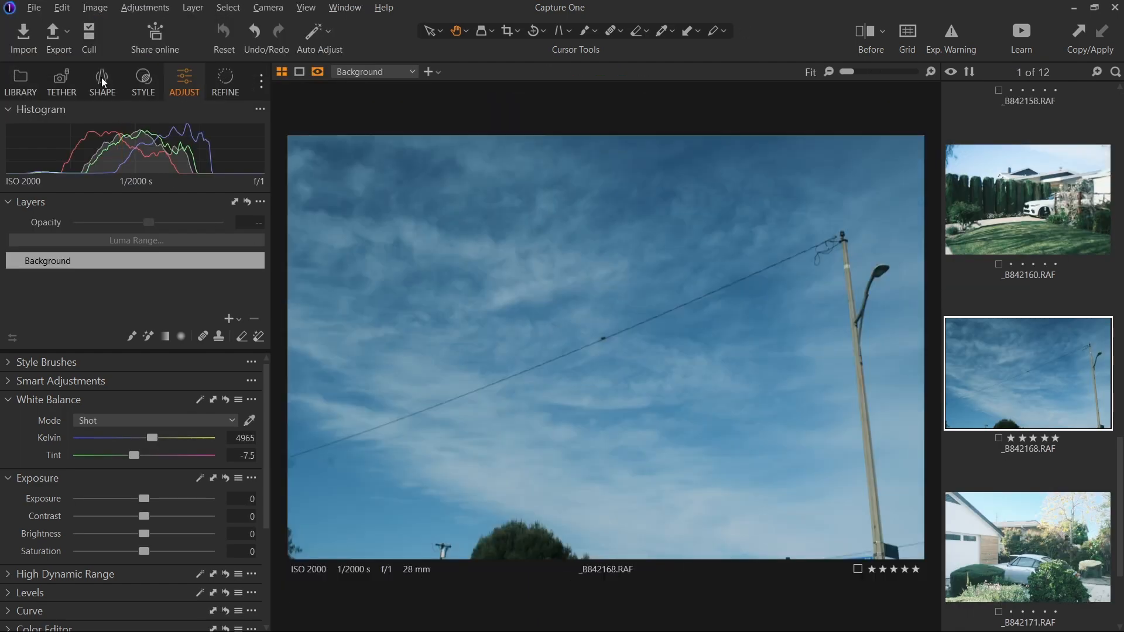
pyautogui.click(102, 79)
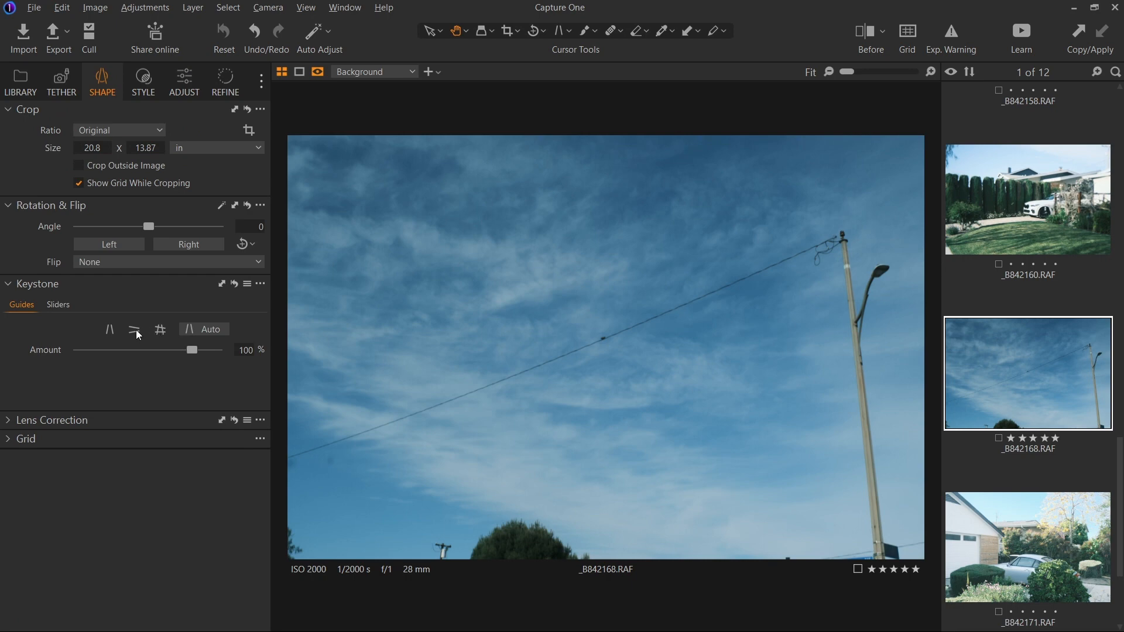
pyautogui.click(116, 331)
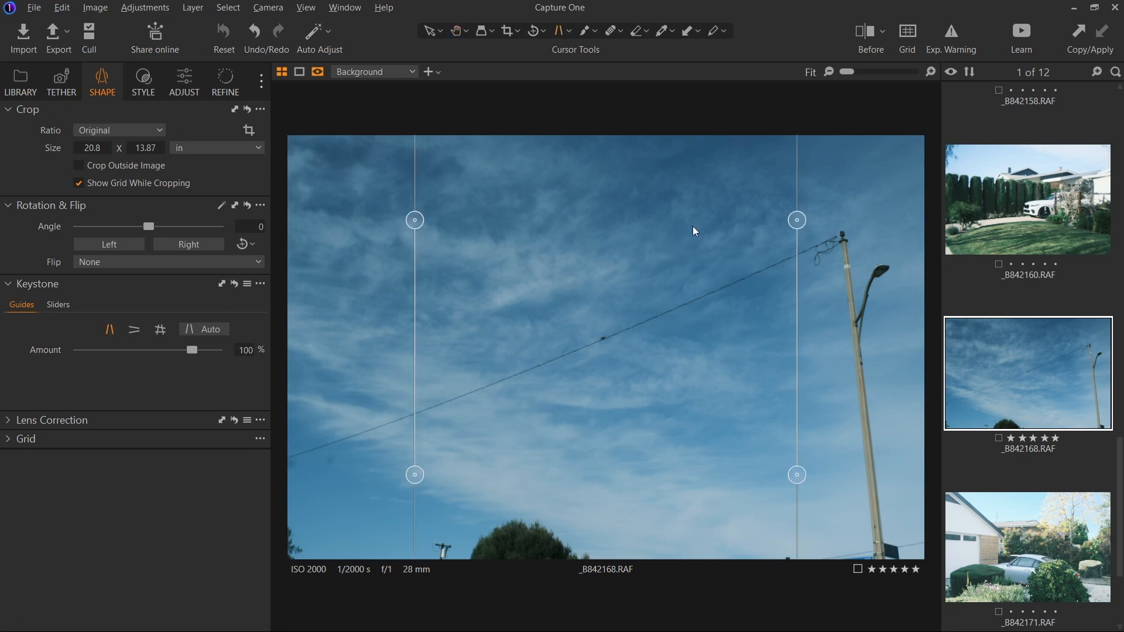
pyautogui.moveTo(796, 220); pyautogui.dragTo(842, 248)
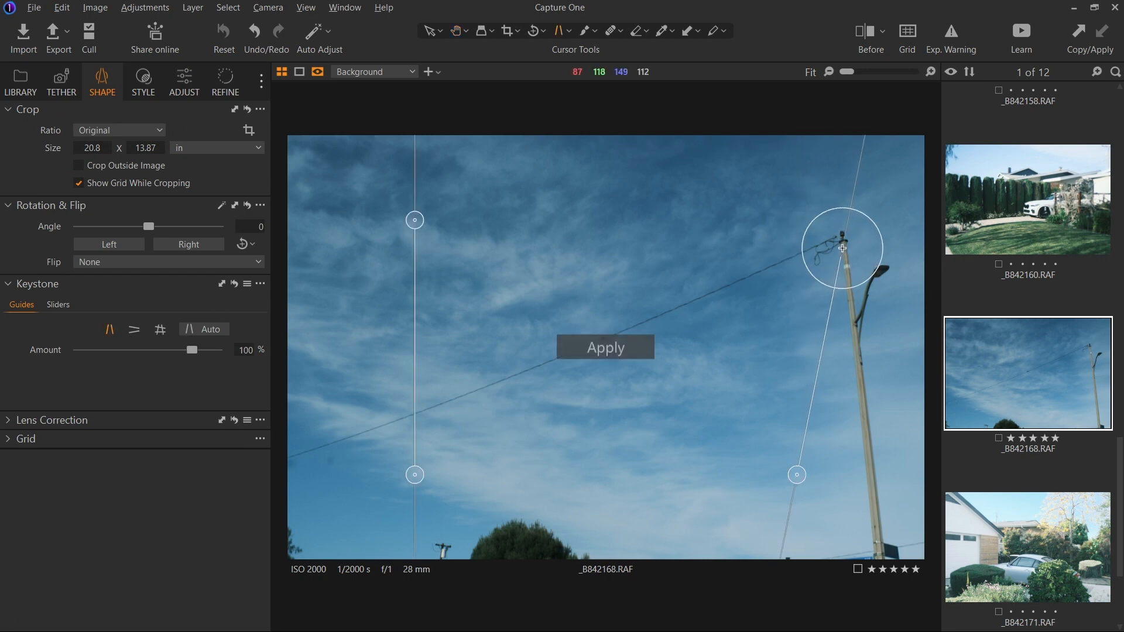
pyautogui.moveTo(797, 475); pyautogui.dragTo(871, 530)
# Fine-tune the keystone guide's end points so it follows the edge of the tall lamp pole
pyautogui.scroll(5, 853, 244)
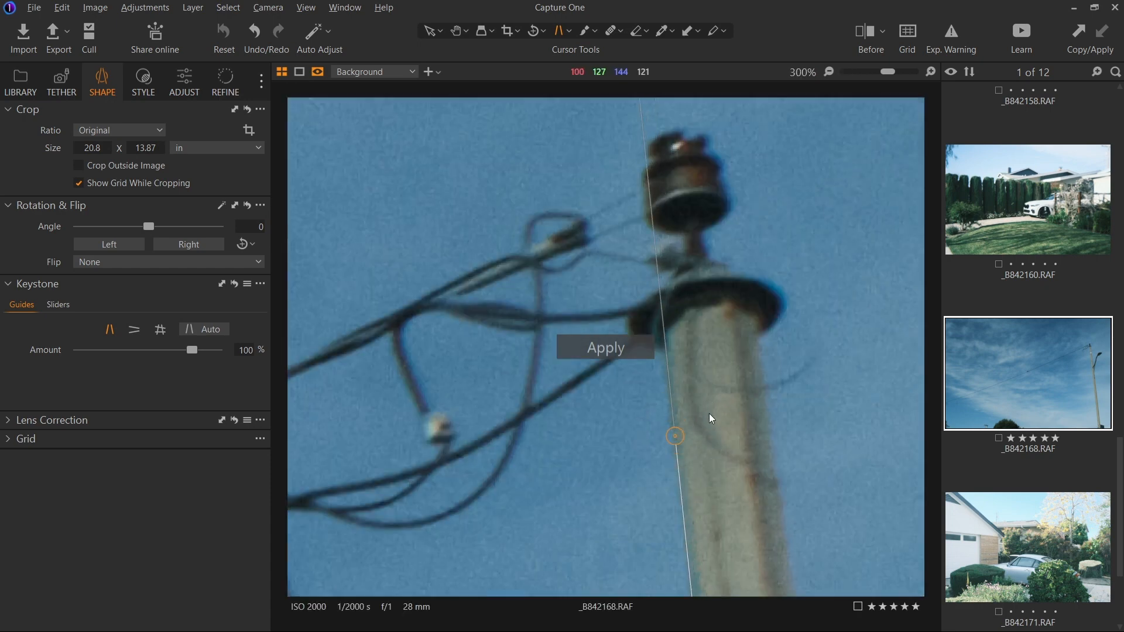
pyautogui.scroll(-5, 710, 419)
pyautogui.scroll(3, 879, 541)
pyautogui.scroll(2, 783, 546)
pyautogui.moveTo(777, 472); pyautogui.dragTo(777, 470)
pyautogui.scroll(-5, 779, 476)
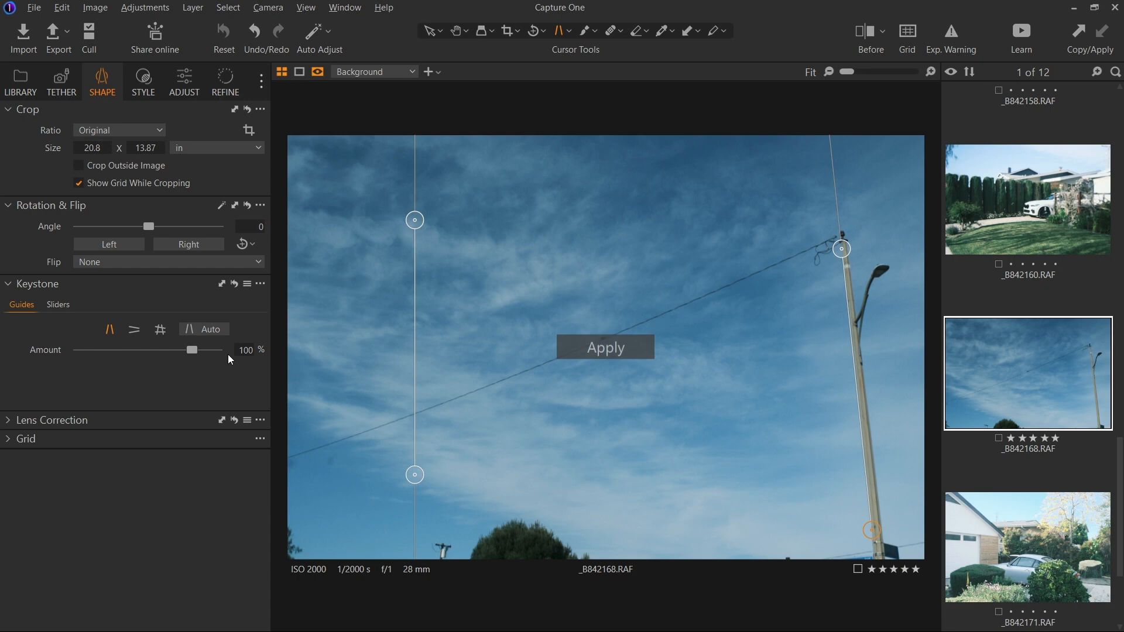
pyautogui.scroll(6, 855, 251)
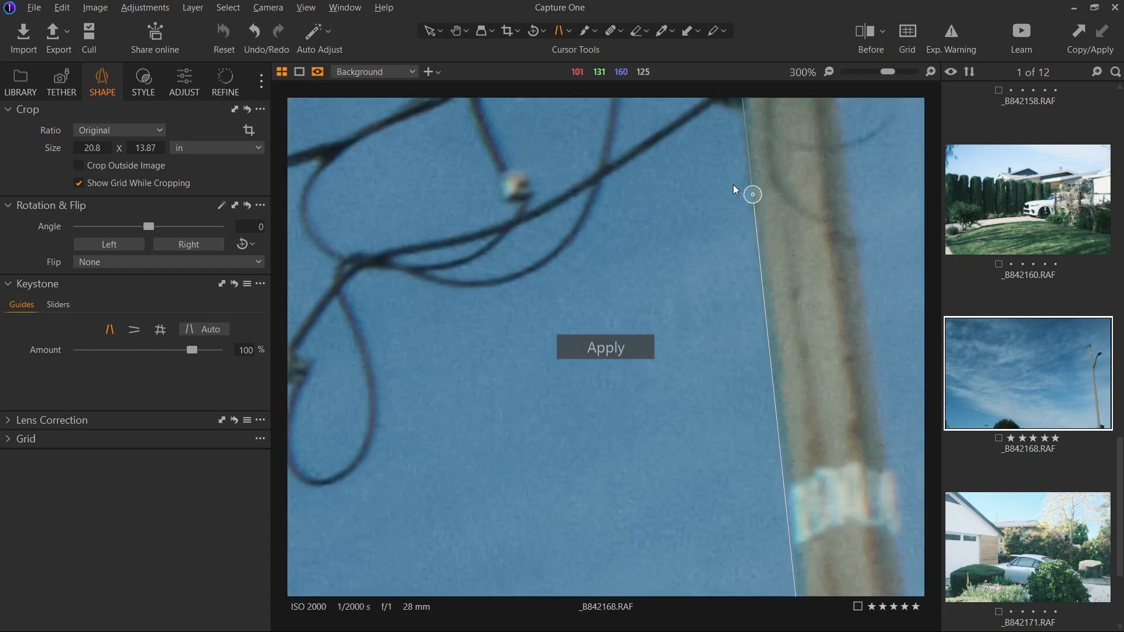
pyautogui.scroll(-6, 759, 198)
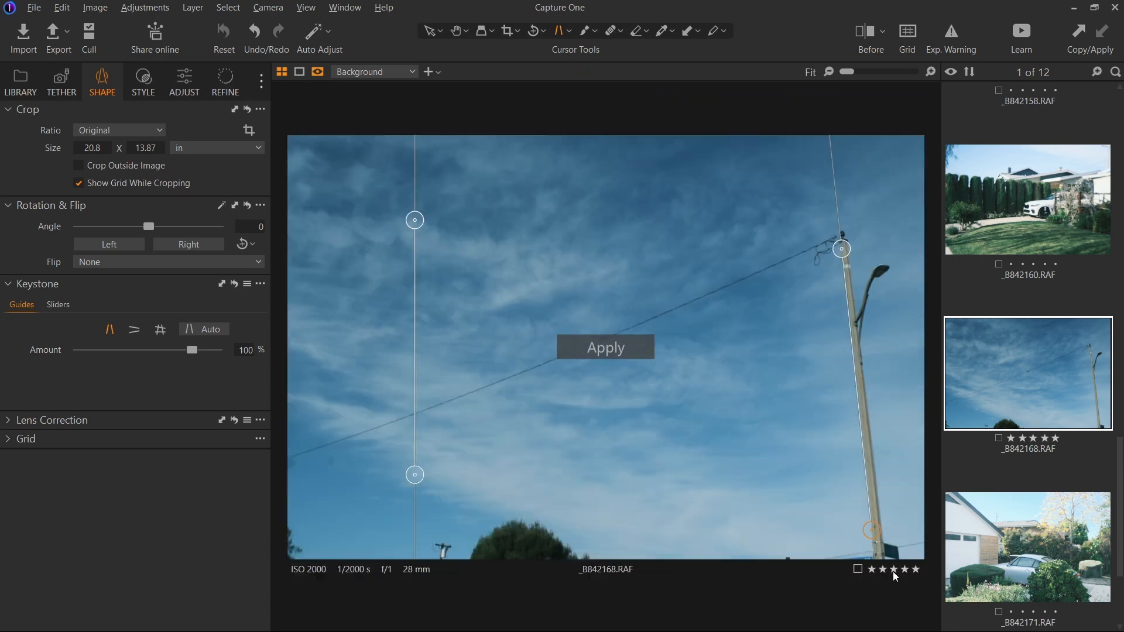
pyautogui.scroll(2, 868, 560)
pyautogui.scroll(1, 869, 561)
pyautogui.scroll(-4, 806, 539)
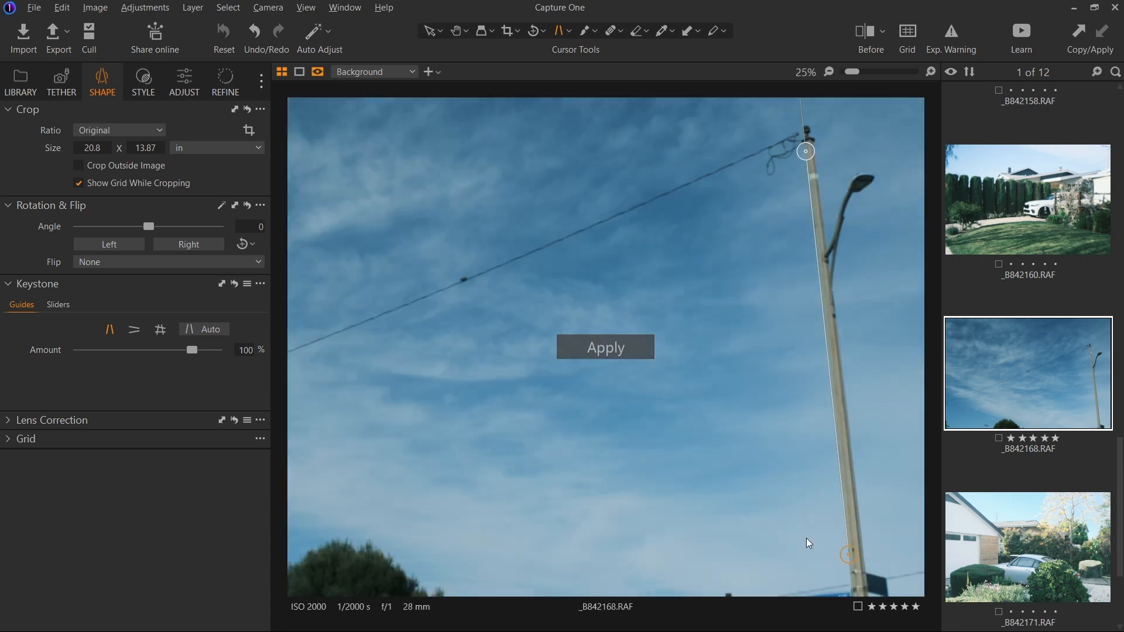
# Align the other vertical keystone guide with the small distant utility pole and apply the correction
pyautogui.moveTo(415, 474); pyautogui.dragTo(331, 540)
pyautogui.moveTo(415, 220); pyautogui.dragTo(353, 309)
pyautogui.moveTo(332, 549); pyautogui.dragTo(438, 553)
pyautogui.moveTo(352, 305); pyautogui.dragTo(511, 420)
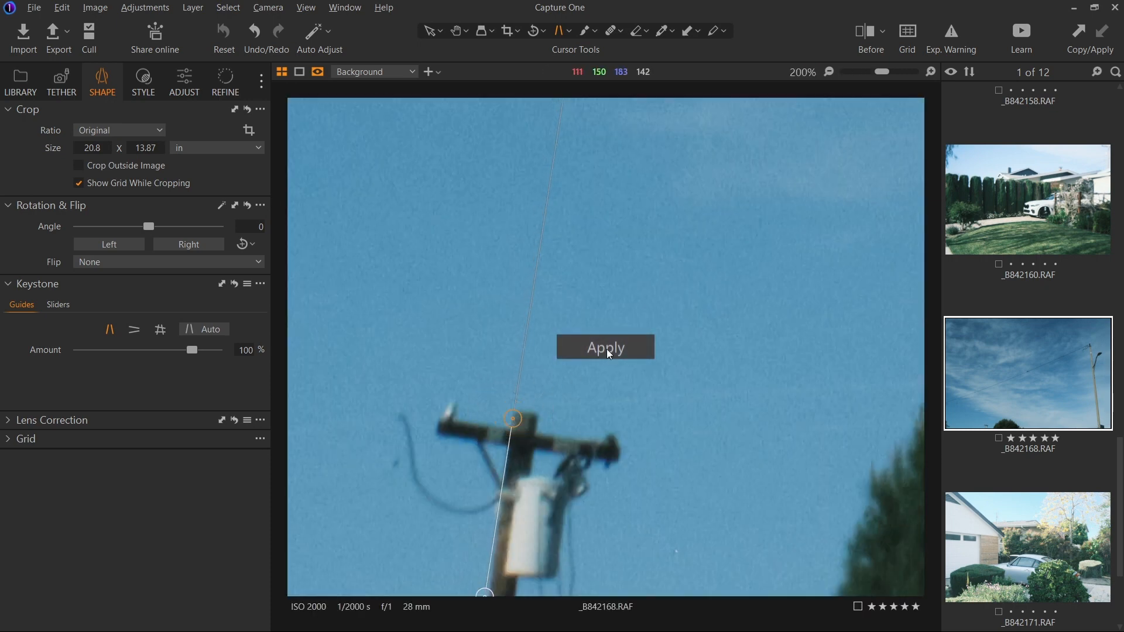
pyautogui.click(607, 349)
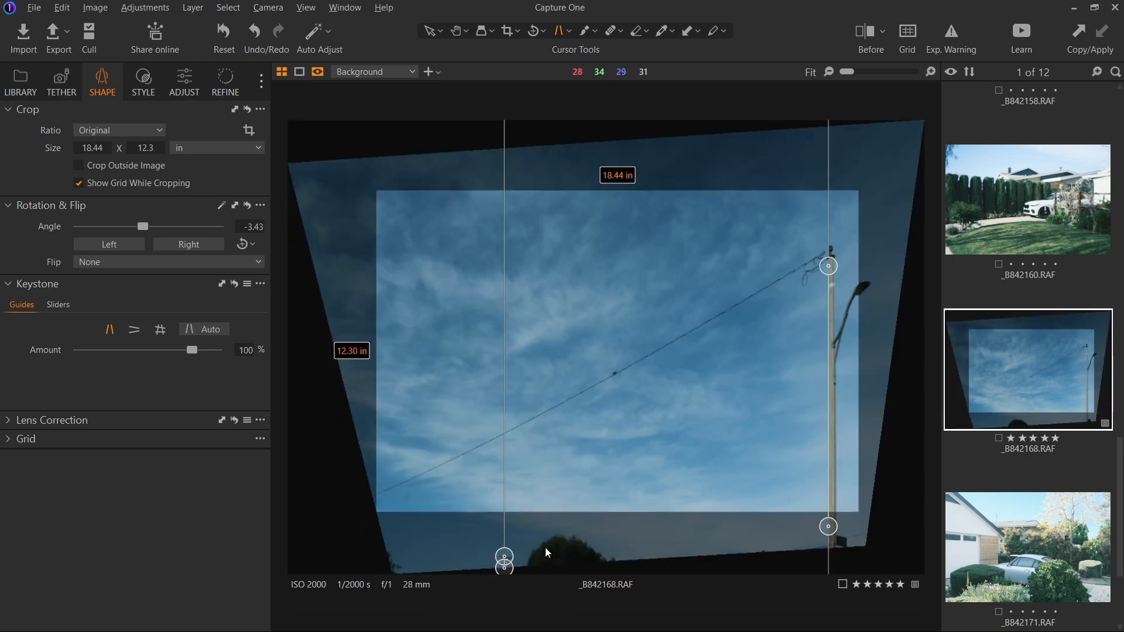
# Crop the sky photo with an unconstrained ratio to about 17.5 x 13.67 in, keeping the wire and pole and excluding the black areas
pyautogui.click(499, 34)
pyautogui.moveTo(376, 349); pyautogui.dragTo(414, 350)
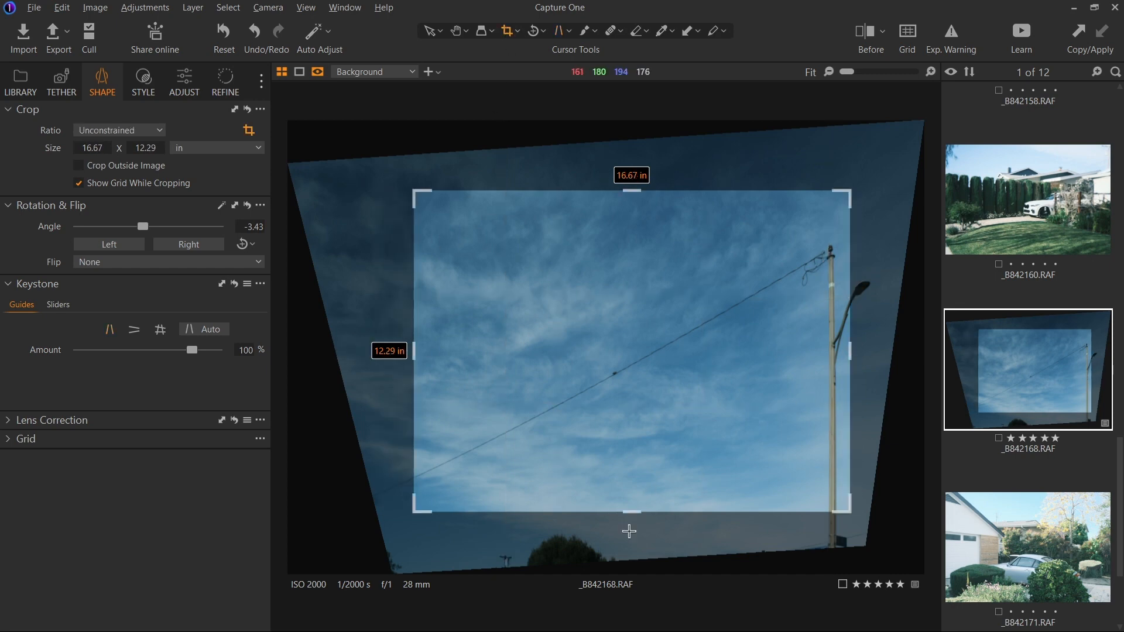
pyautogui.moveTo(632, 513); pyautogui.dragTo(629, 580)
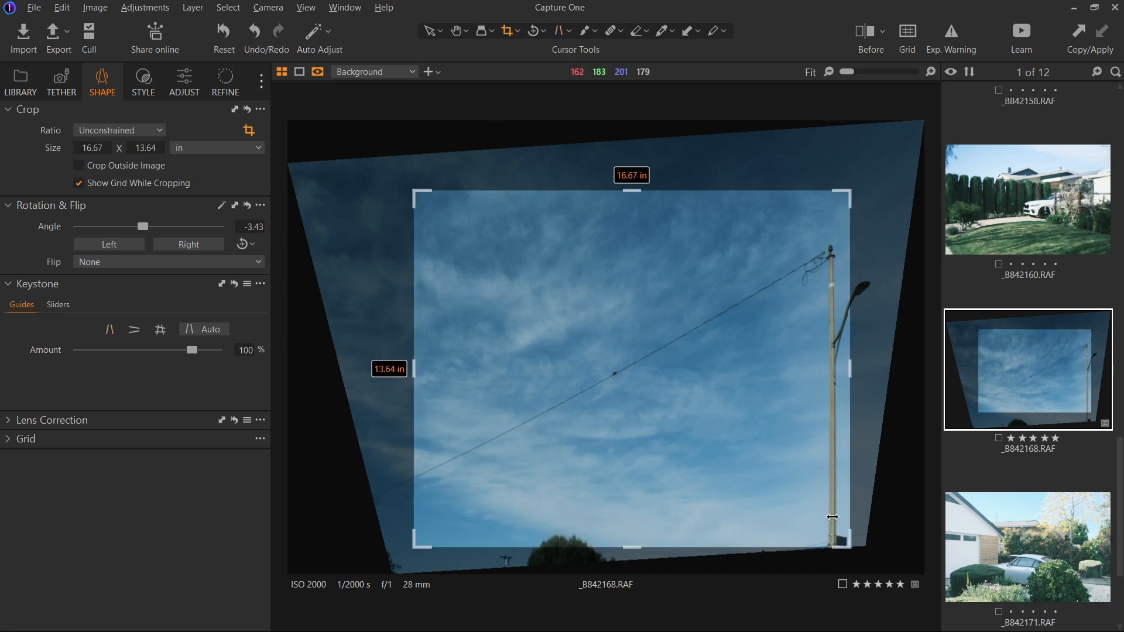
pyautogui.moveTo(851, 371); pyautogui.dragTo(843, 373)
pyautogui.moveTo(624, 544); pyautogui.dragTo(625, 546)
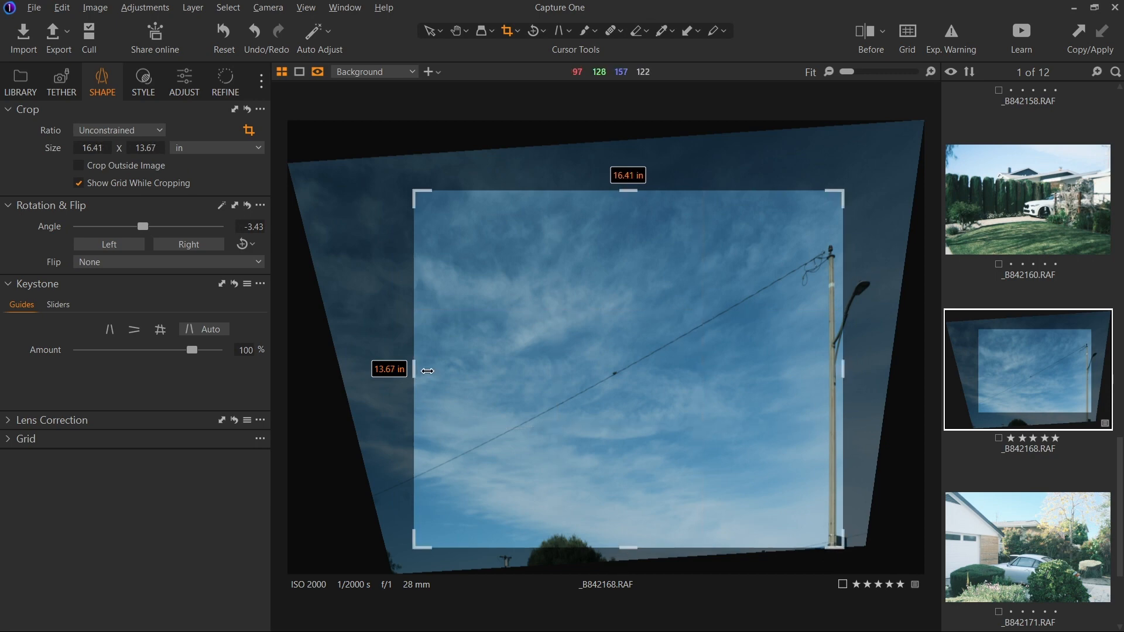
pyautogui.moveTo(427, 371); pyautogui.dragTo(385, 373)
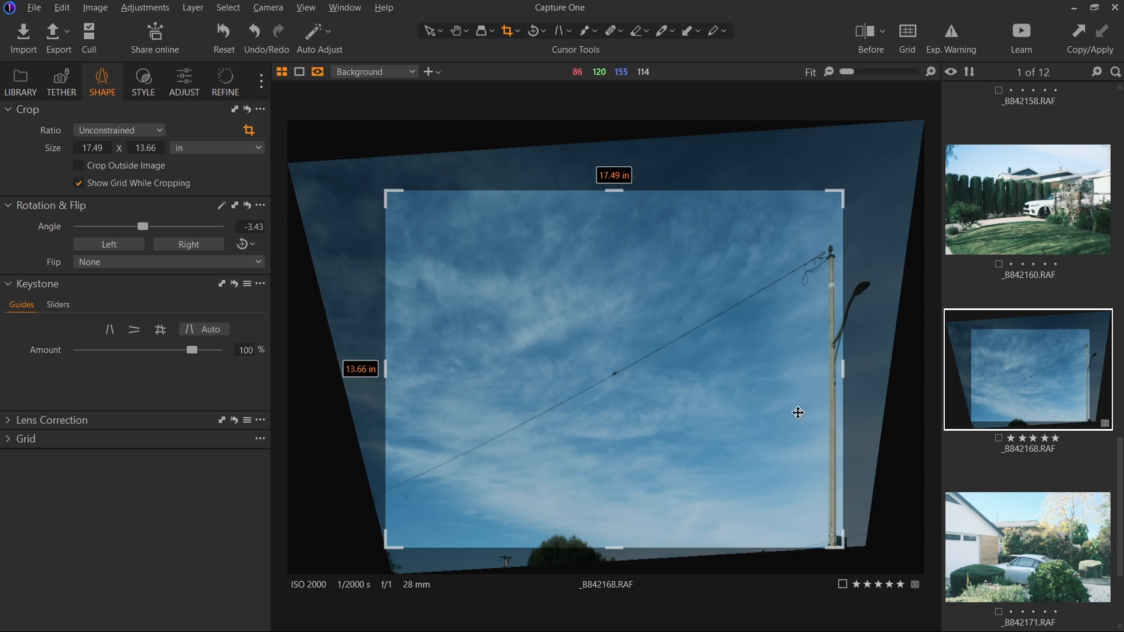
pyautogui.moveTo(844, 365); pyautogui.dragTo(844, 365)
pyautogui.click(461, 35)
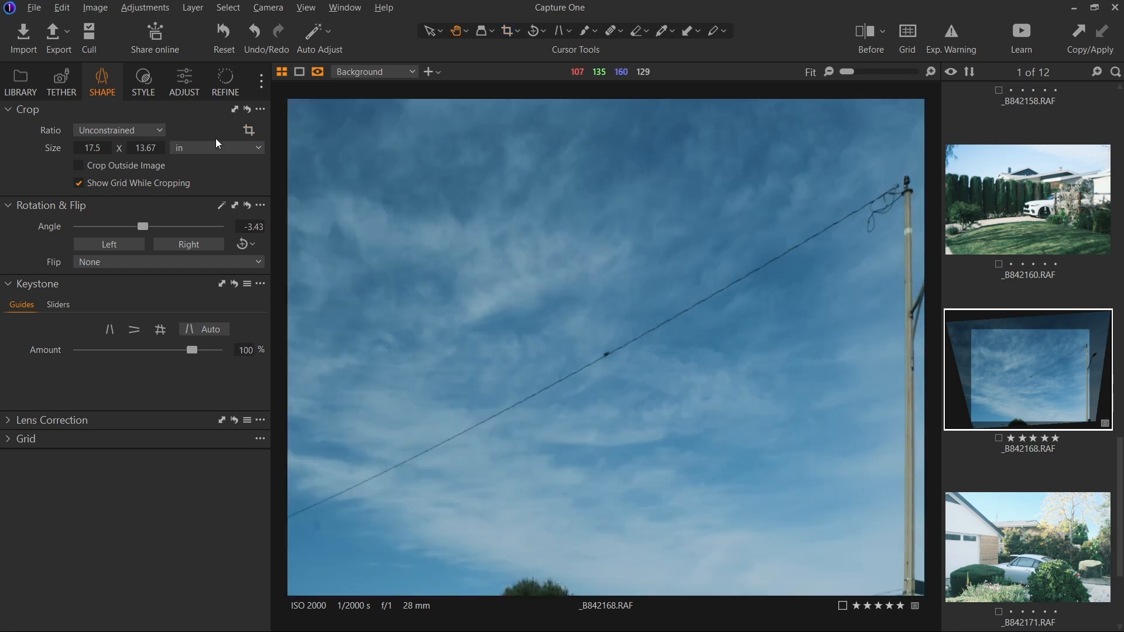
pyautogui.click(157, 89)
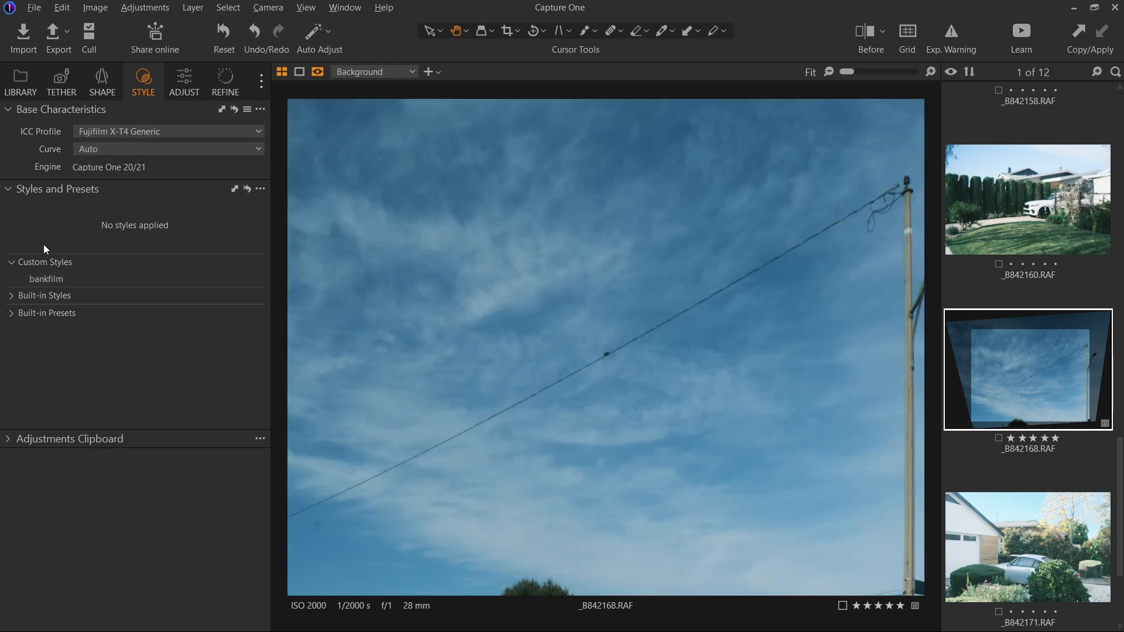
pyautogui.click(44, 261)
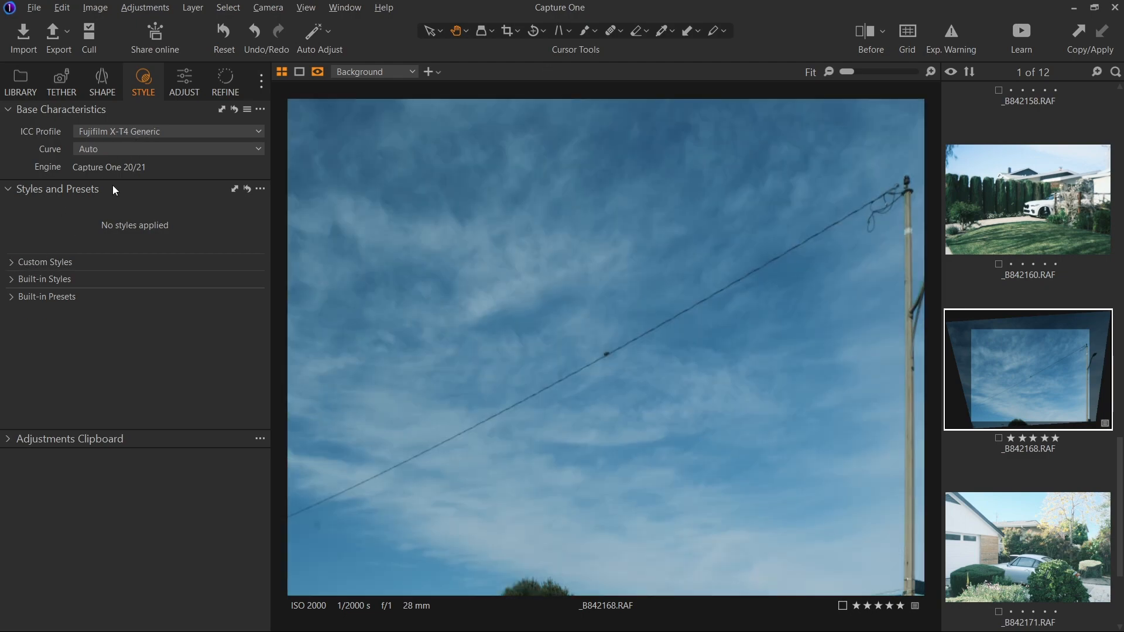
# Adjust the blue range in the Color Editor to hue -15.7, saturation 11.4 and lightness -19.6
pyautogui.click(179, 95)
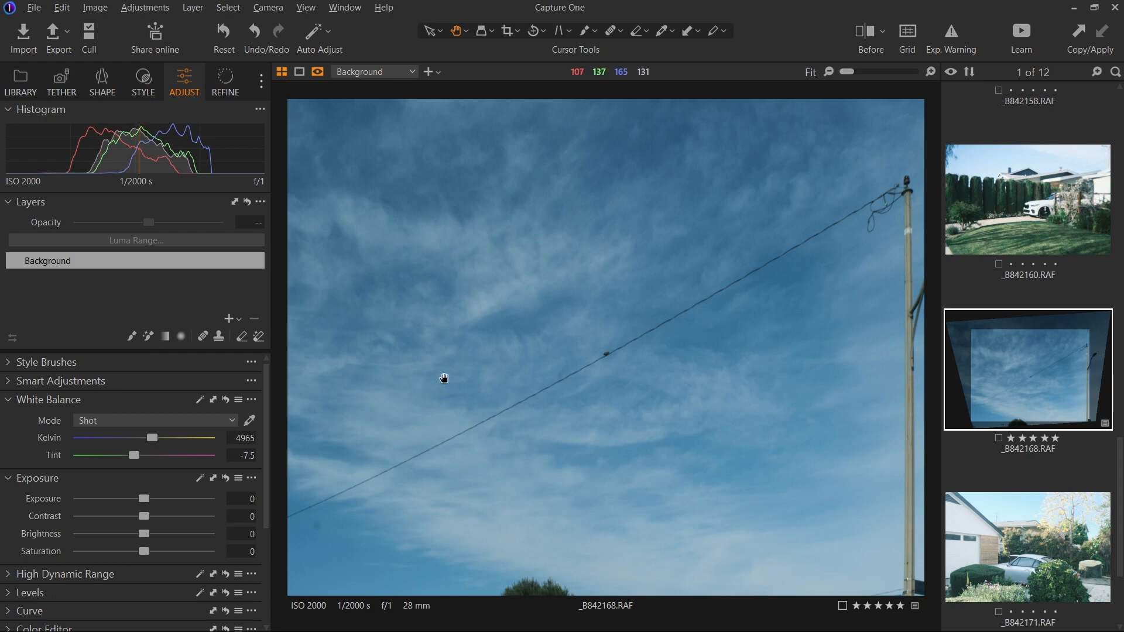
pyautogui.scroll(-3, 3, 459)
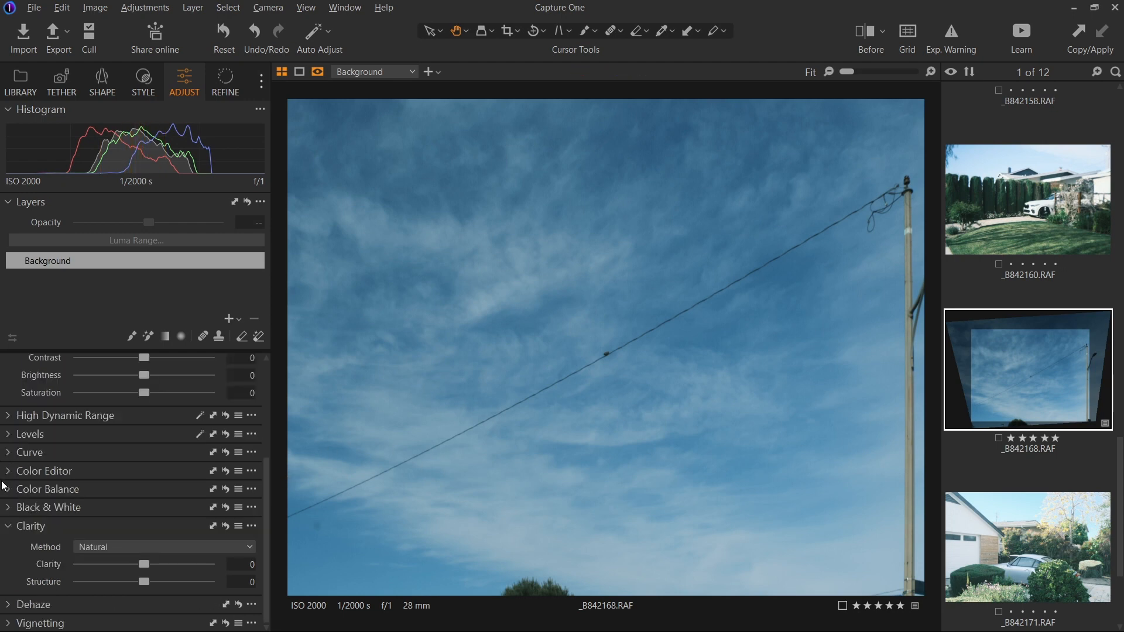
pyautogui.click(9, 529)
pyautogui.click(9, 529)
pyautogui.click(150, 455)
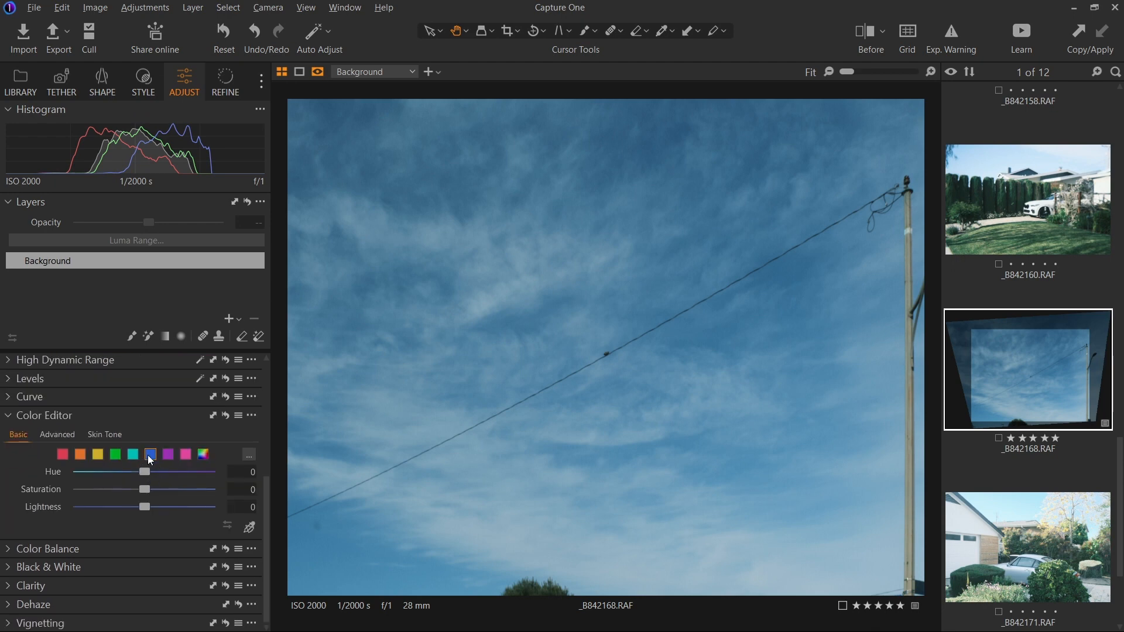
pyautogui.moveTo(146, 471); pyautogui.dragTo(152, 507)
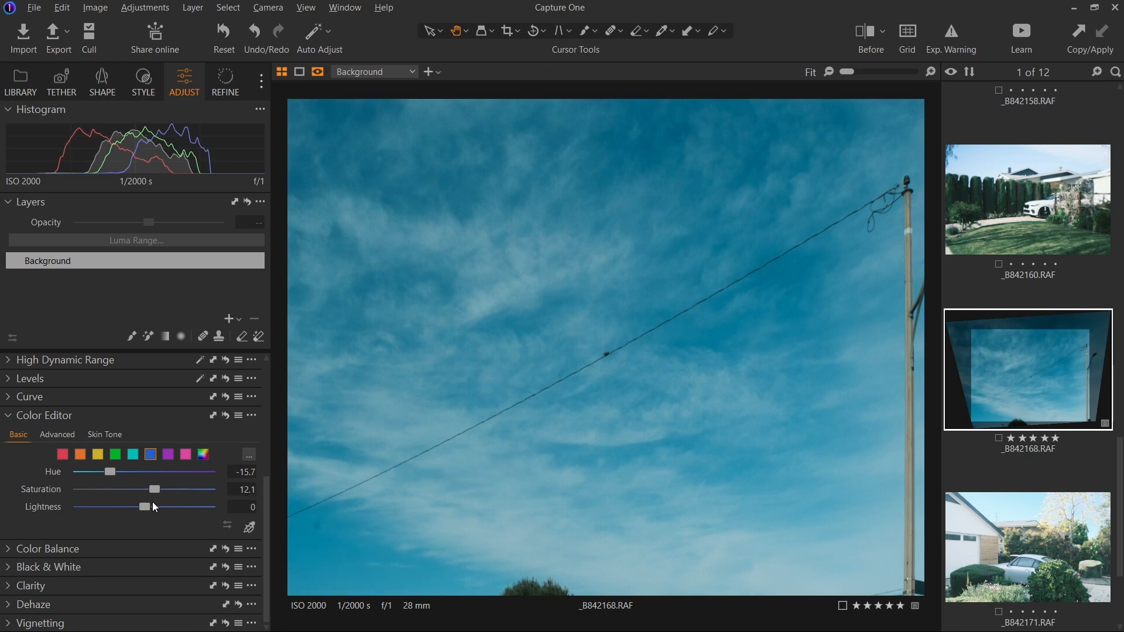
pyautogui.moveTo(152, 506)
pyautogui.mouseDown()
pyautogui.moveTo(150, 492)
pyautogui.moveTo(119, 508)
pyautogui.moveTo(153, 492)
pyautogui.mouseUp()
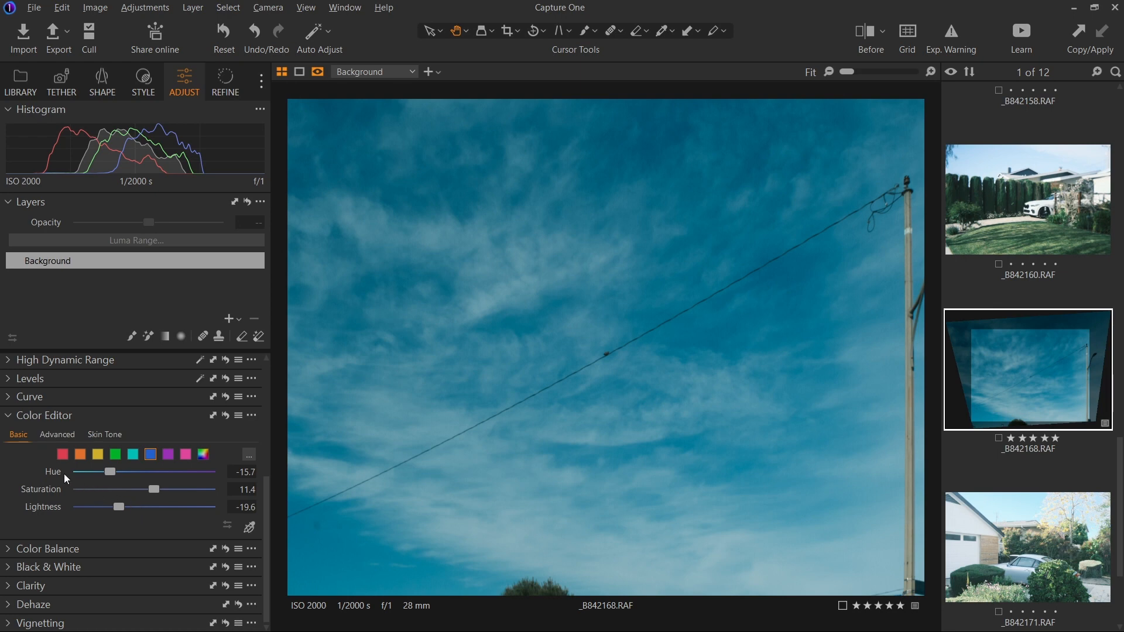
pyautogui.click(5, 421)
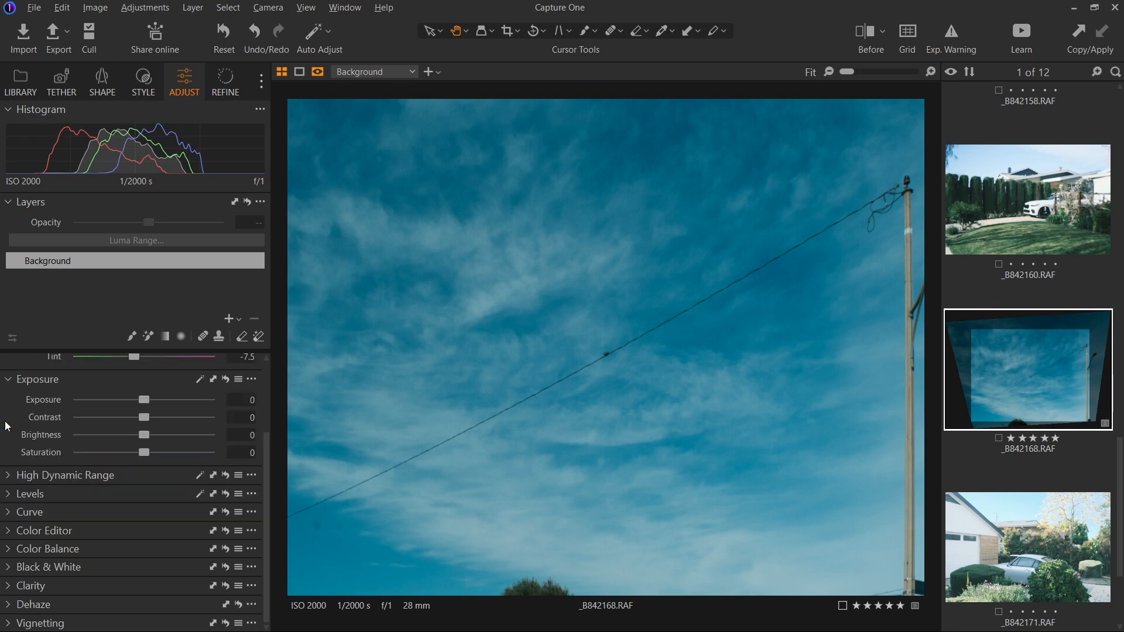
# Tint the shadows toward orange with Color Balance and zoom in on the sky to check the image
pyautogui.click(13, 549)
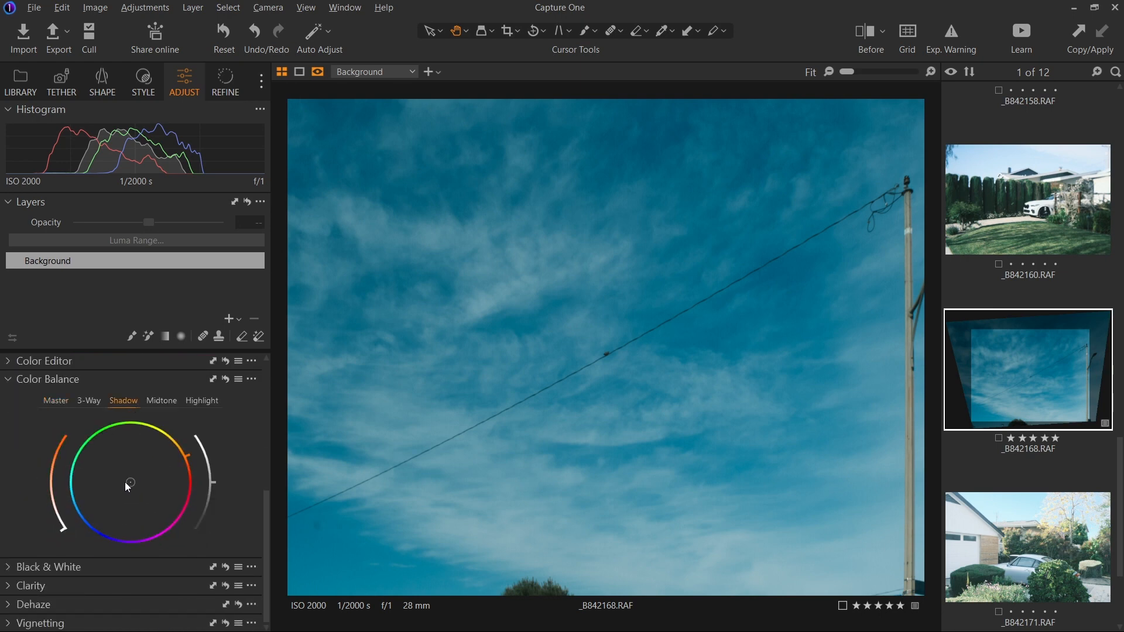
pyautogui.moveTo(125, 482); pyautogui.dragTo(165, 473)
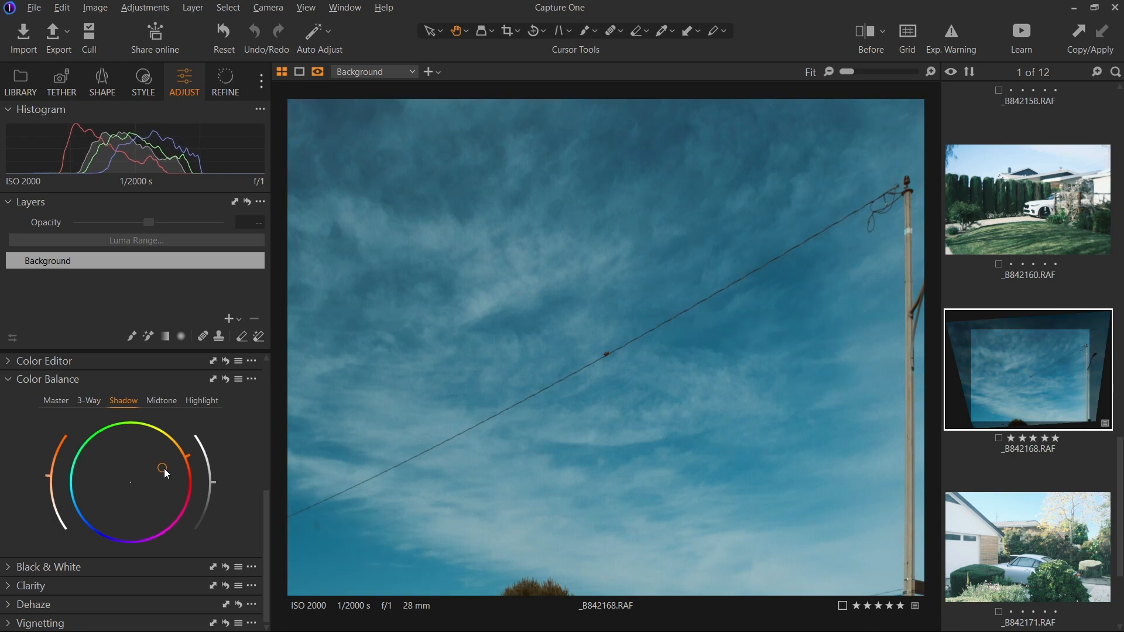
pyautogui.doubleClick(497, 528)
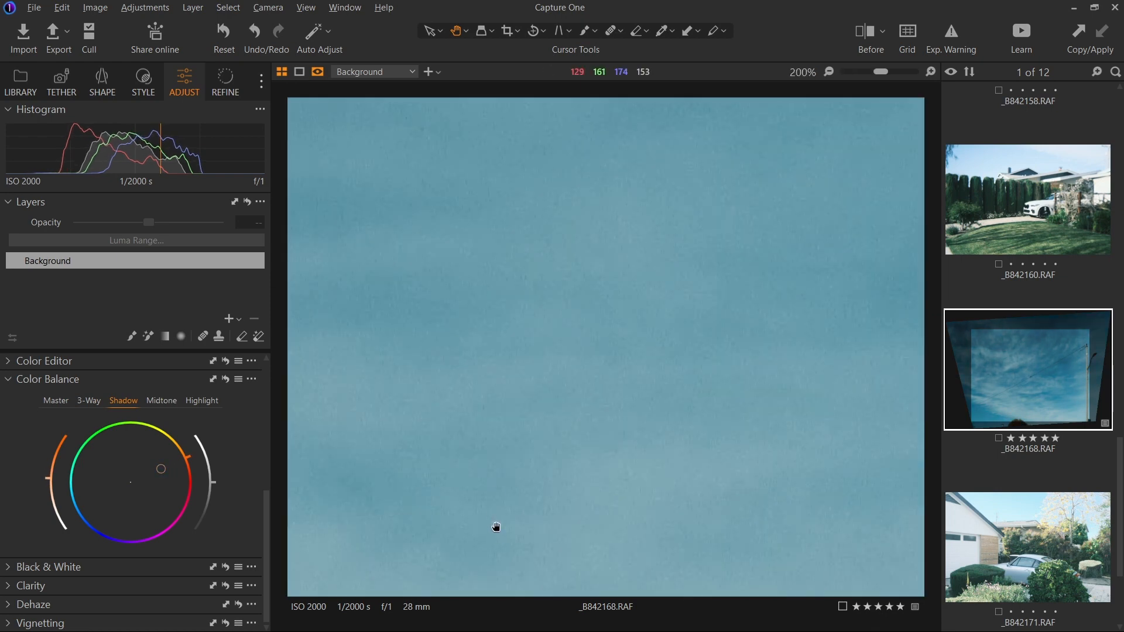
# Inspect the dark bush in the zoomed image and reduce the saturation of the orange shadow tint in Color Balance
pyautogui.moveTo(492, 511); pyautogui.dragTo(495, 164)
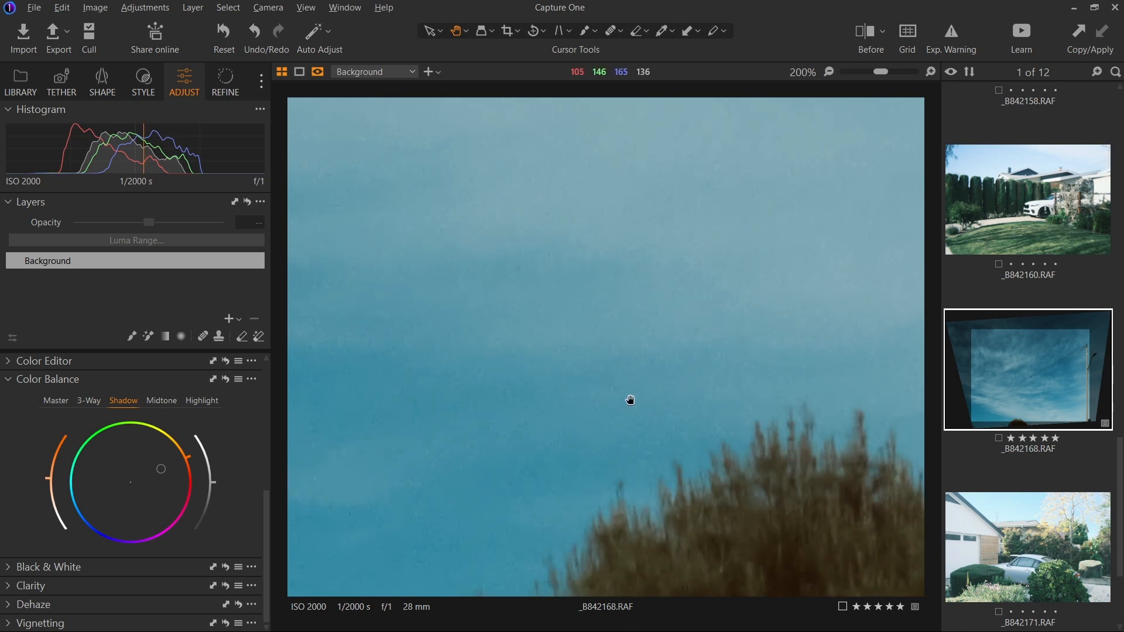
pyautogui.moveTo(627, 398); pyautogui.dragTo(392, 355)
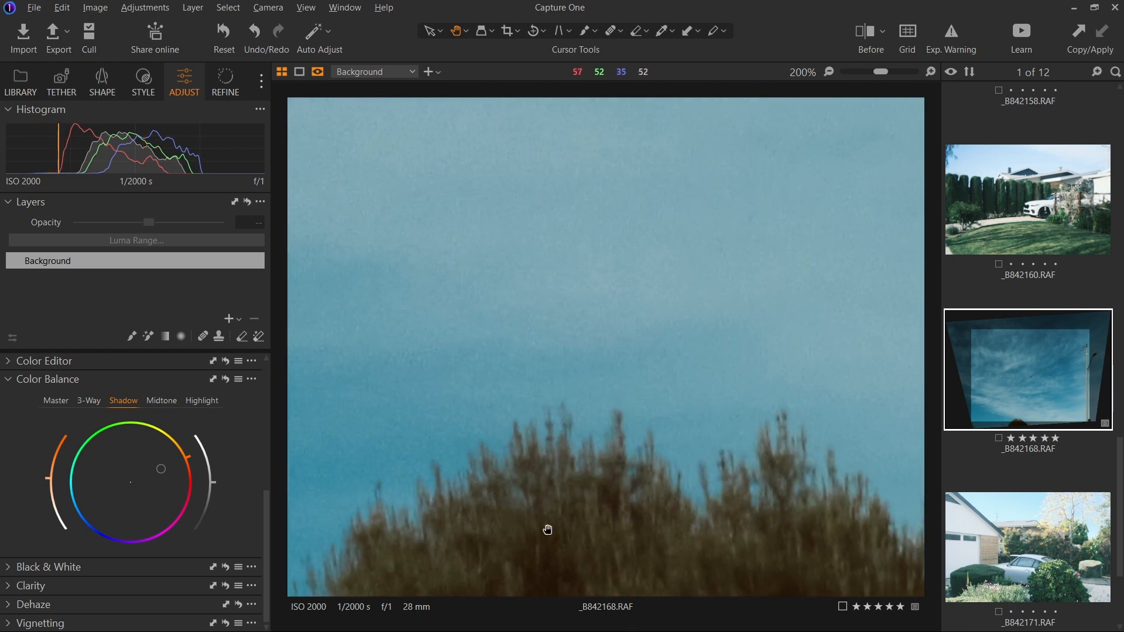
pyautogui.moveTo(46, 487); pyautogui.dragTo(45, 501)
pyautogui.hotkey('ctrl', '0')
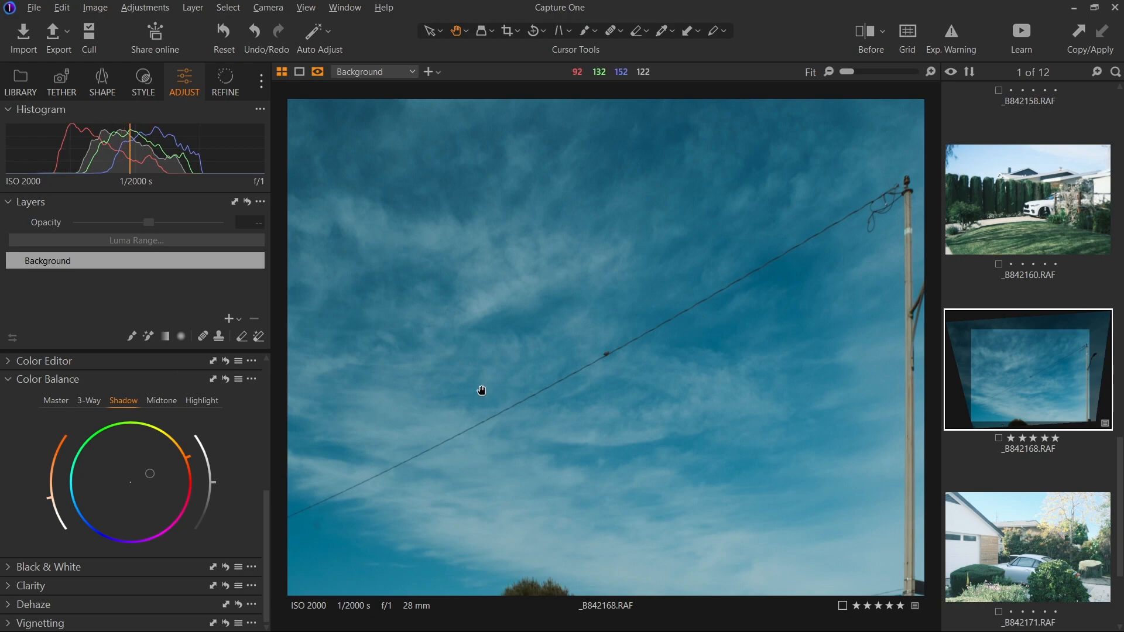
# Switch to the reference photo board to compare its sky colors with the current grade and return to Capture One
pyautogui.hotkey('alt', 'Tab')
pyautogui.moveTo(475, 375); pyautogui.dragTo(319, 364)
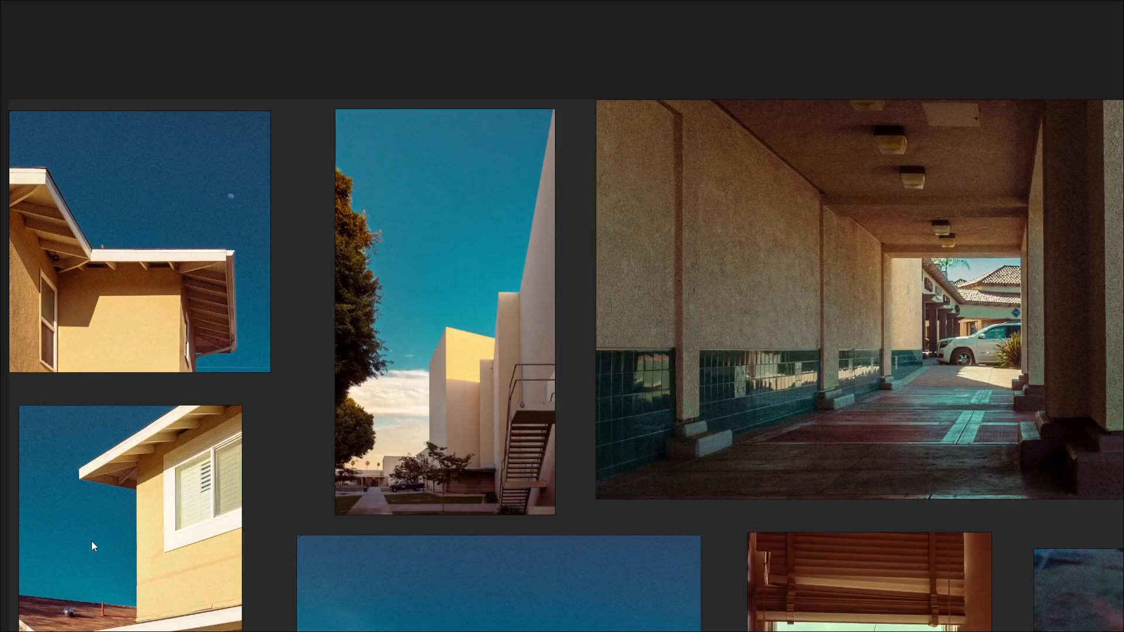
pyautogui.hotkey('alt', 'Tab')
# Set the sky photo's exposure saturation to 10
pyautogui.scroll(5, 30, 469)
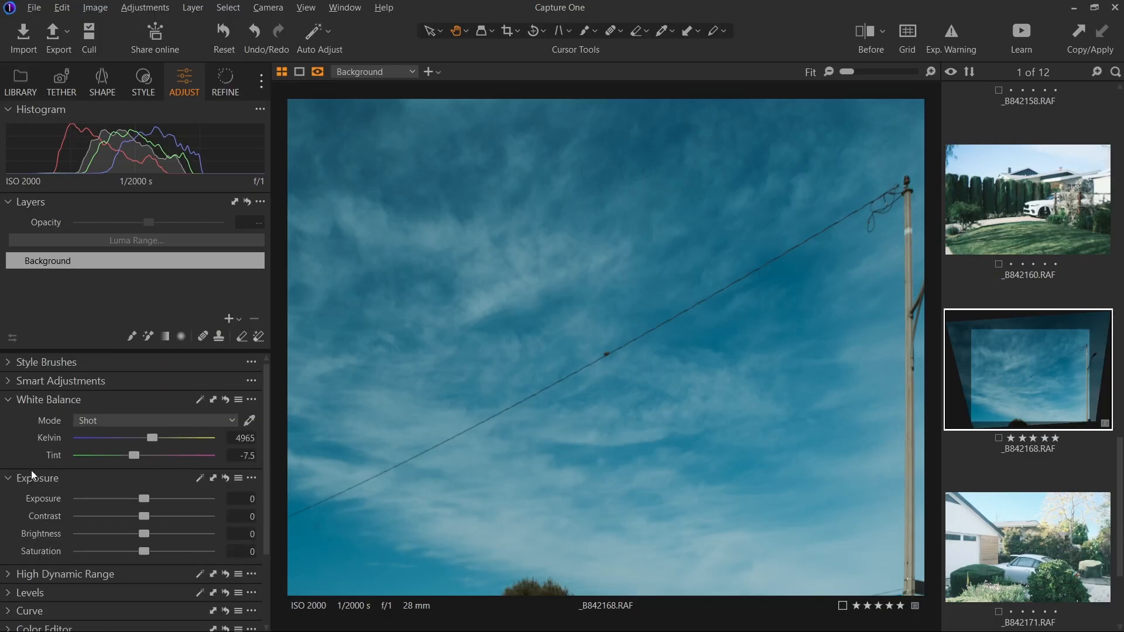
pyautogui.click(35, 399)
pyautogui.moveTo(144, 493); pyautogui.dragTo(149, 495)
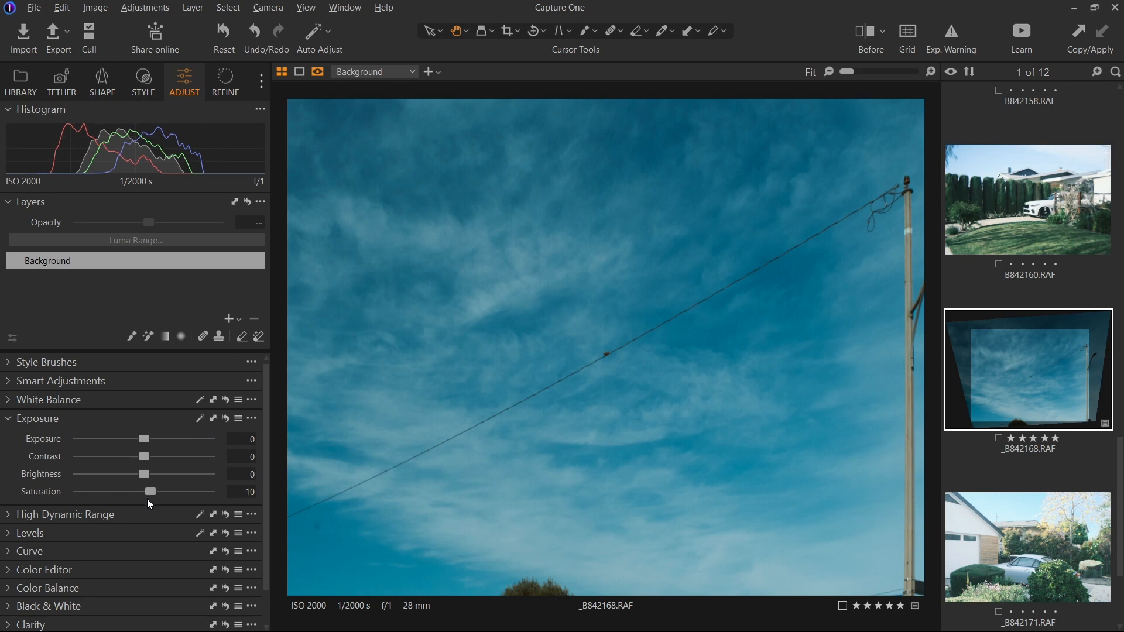
pyautogui.click(9, 418)
# Set the High Dynamic Range highlight to -51 and shadow to 34
pyautogui.click(9, 440)
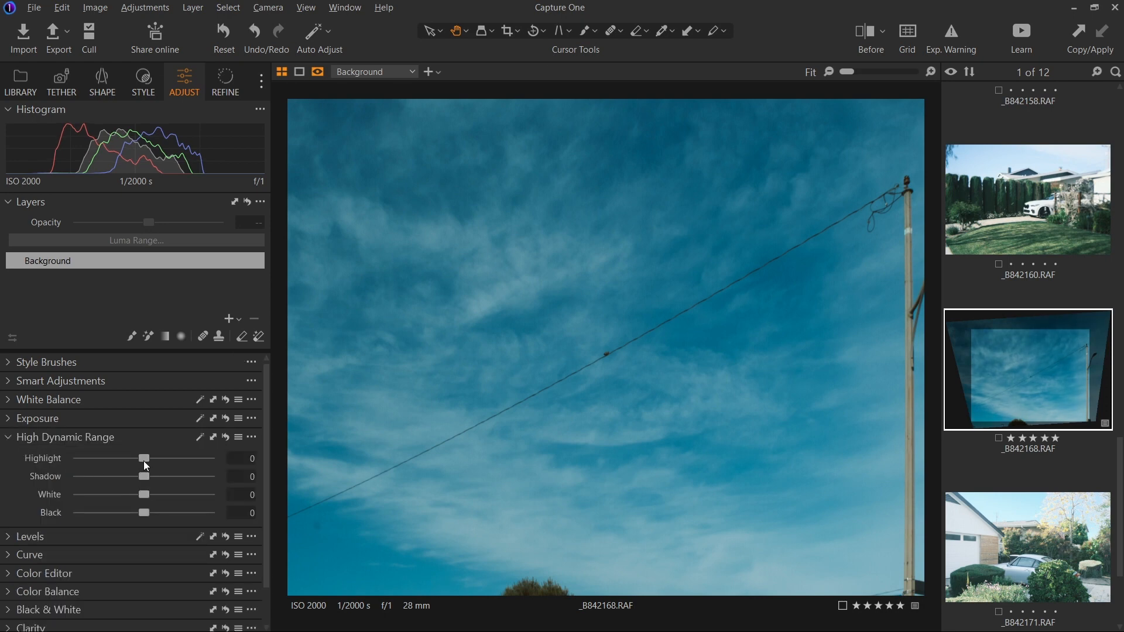
pyautogui.moveTo(144, 454); pyautogui.dragTo(110, 459)
pyautogui.moveTo(144, 476); pyautogui.dragTo(168, 488)
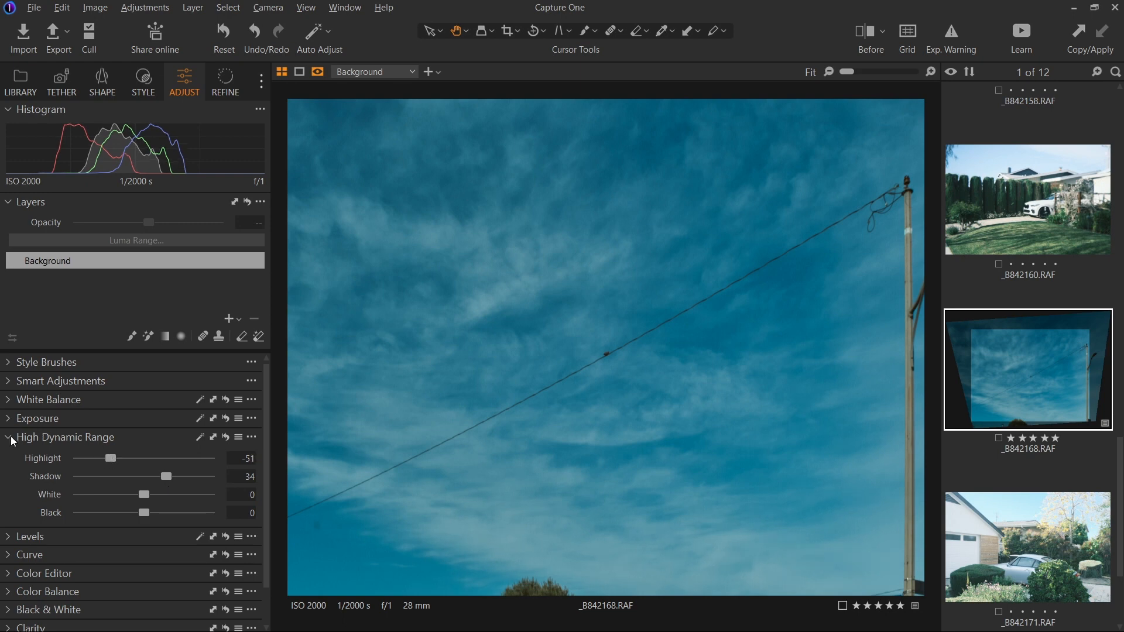
# Set the clarity method to Neutral with a clarity of 15
pyautogui.click(125, 626)
pyautogui.click(154, 547)
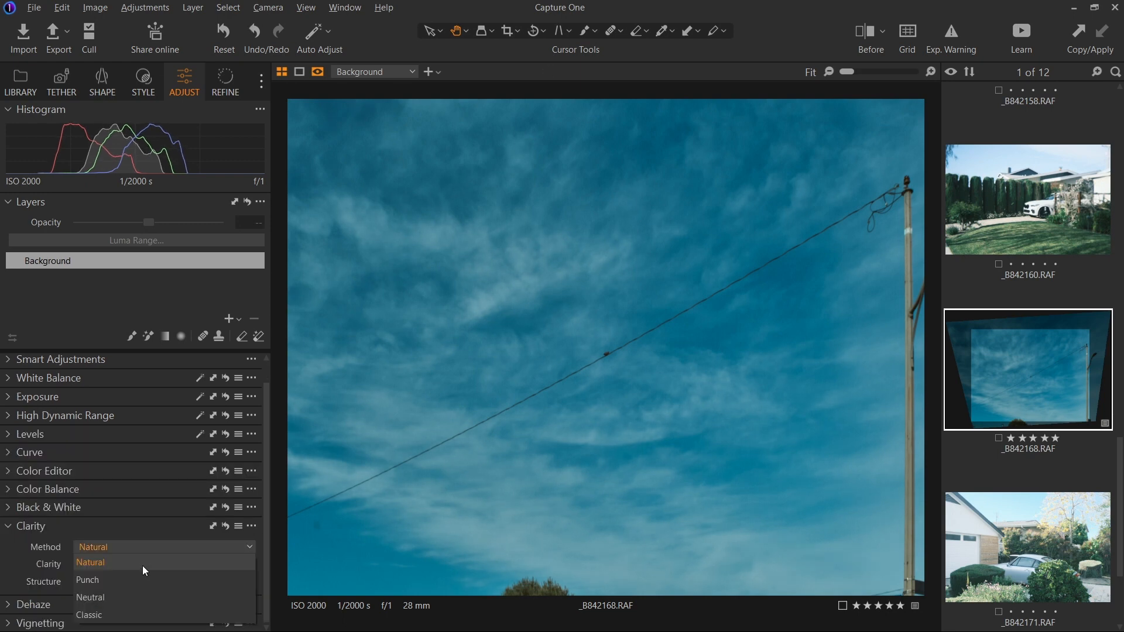
pyautogui.click(133, 597)
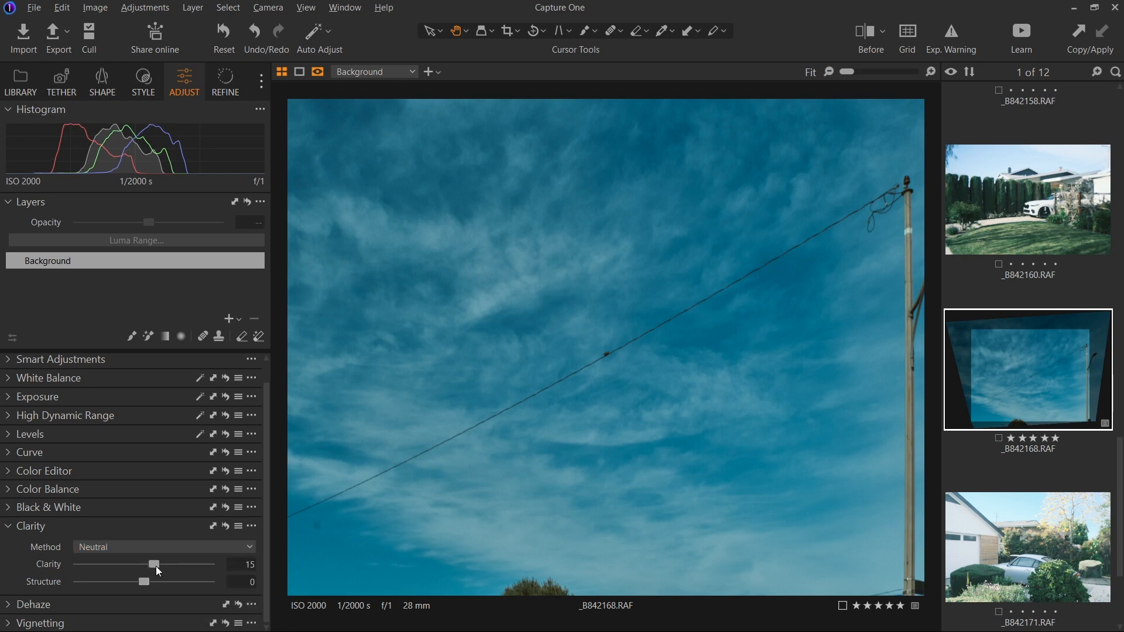
pyautogui.click(111, 527)
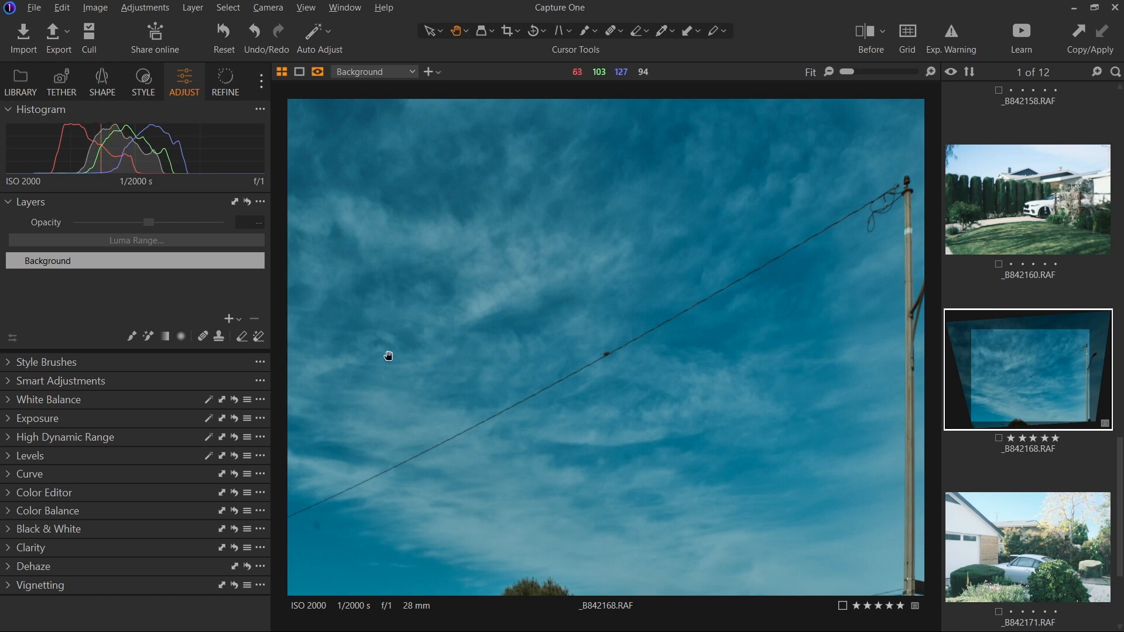
# Warm the sky photo by slightly raising the white balance Kelvin value
pyautogui.click(9, 400)
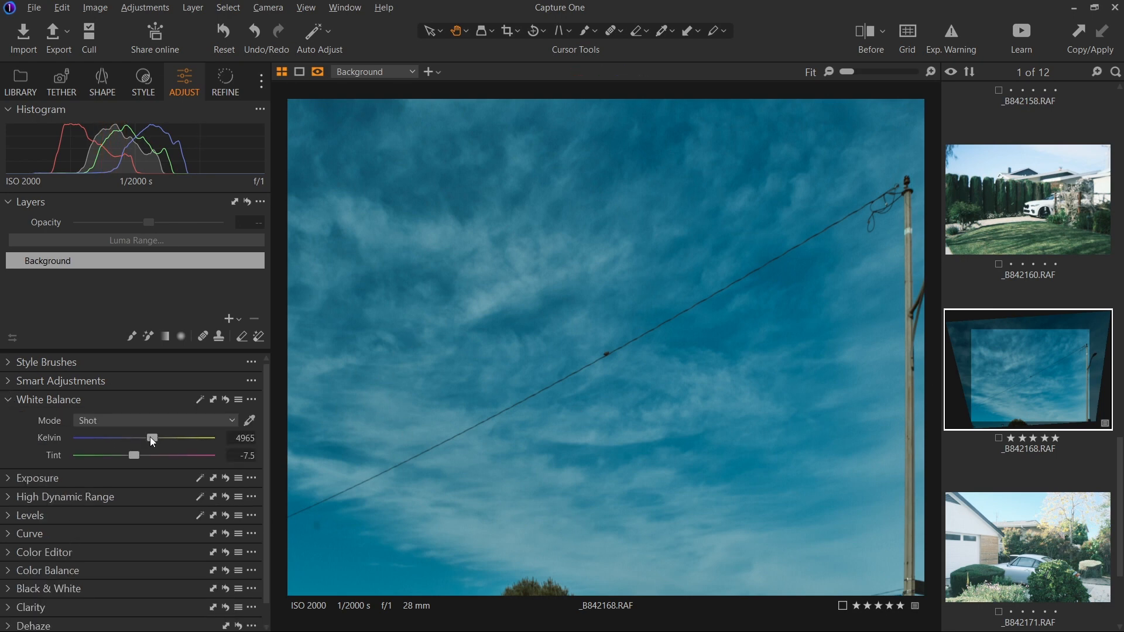
pyautogui.moveTo(150, 437); pyautogui.dragTo(163, 440)
pyautogui.click(9, 401)
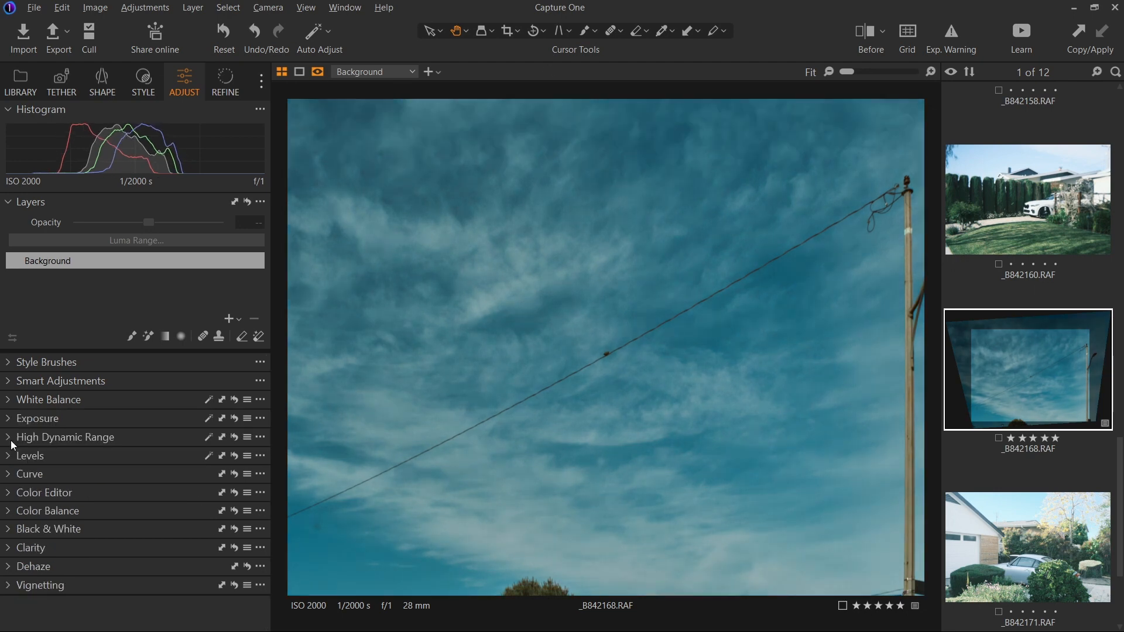
# Readjust the sky's blues in the Color Editor and check the result closely around the bird on the wire
pyautogui.click(8, 494)
pyautogui.moveTo(161, 568); pyautogui.dragTo(112, 549)
pyautogui.click(7, 494)
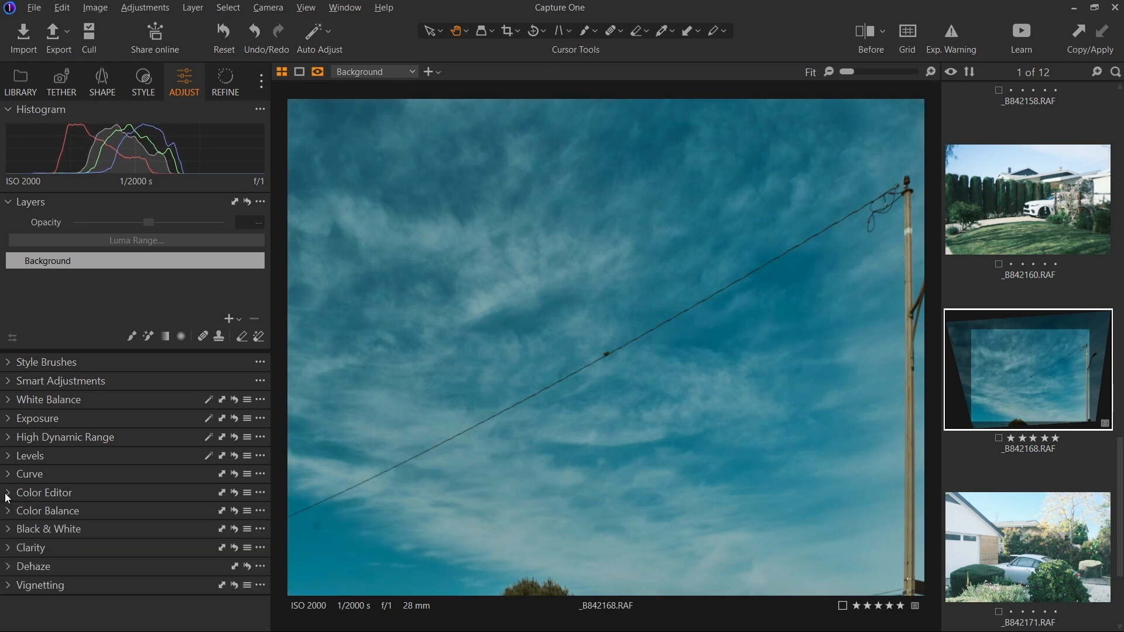
pyautogui.scroll(5, 627, 422)
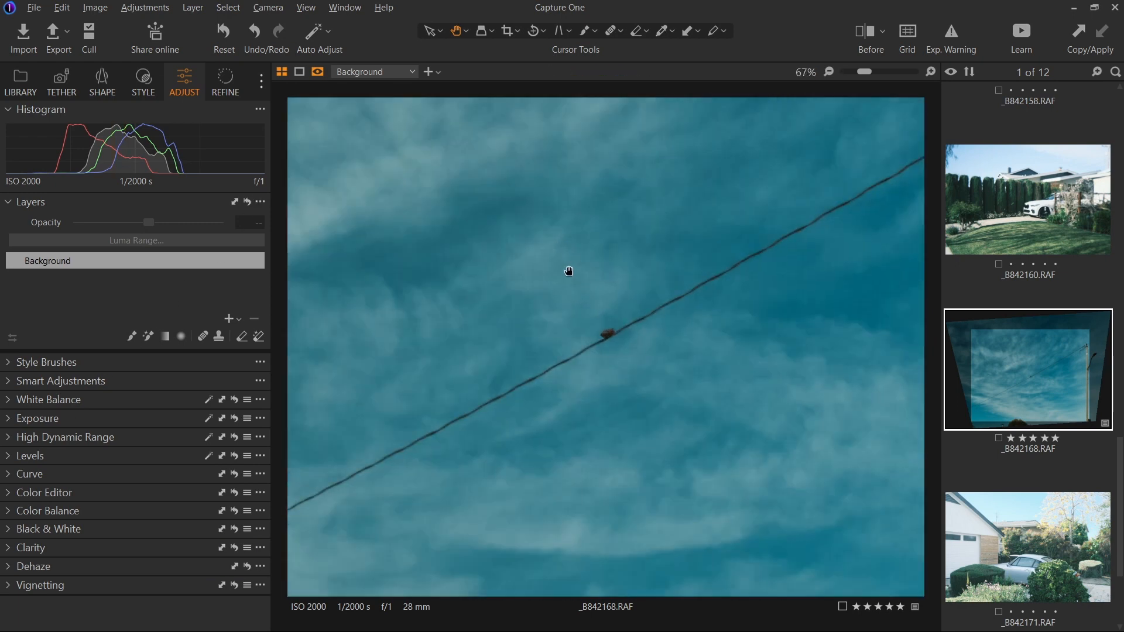
pyautogui.scroll(2, 618, 354)
pyautogui.scroll(-7, 612, 358)
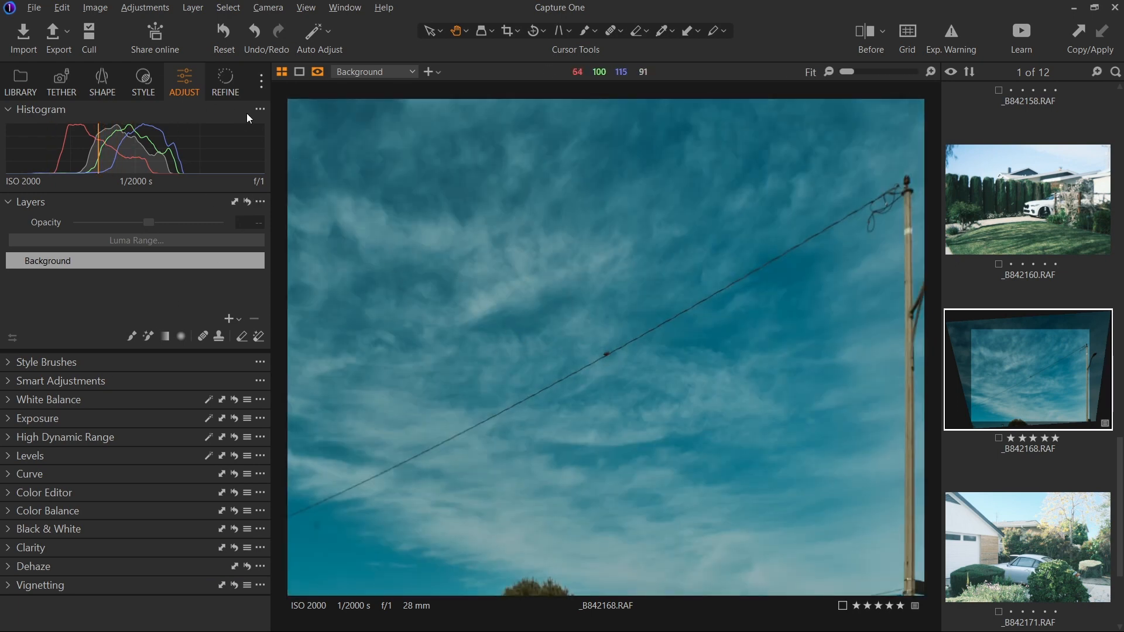
# Add Silver Rich film grain with an impact of 42 and inspect the grain closely around the bird on the wire
pyautogui.click(223, 93)
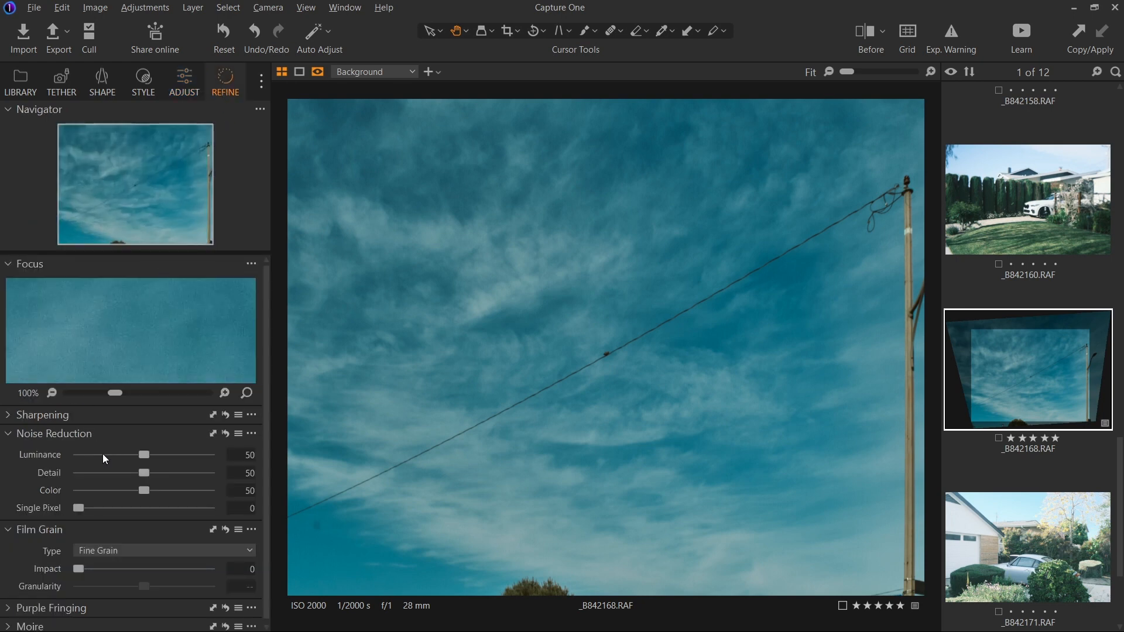
pyautogui.click(134, 569)
pyautogui.click(132, 551)
pyautogui.click(124, 472)
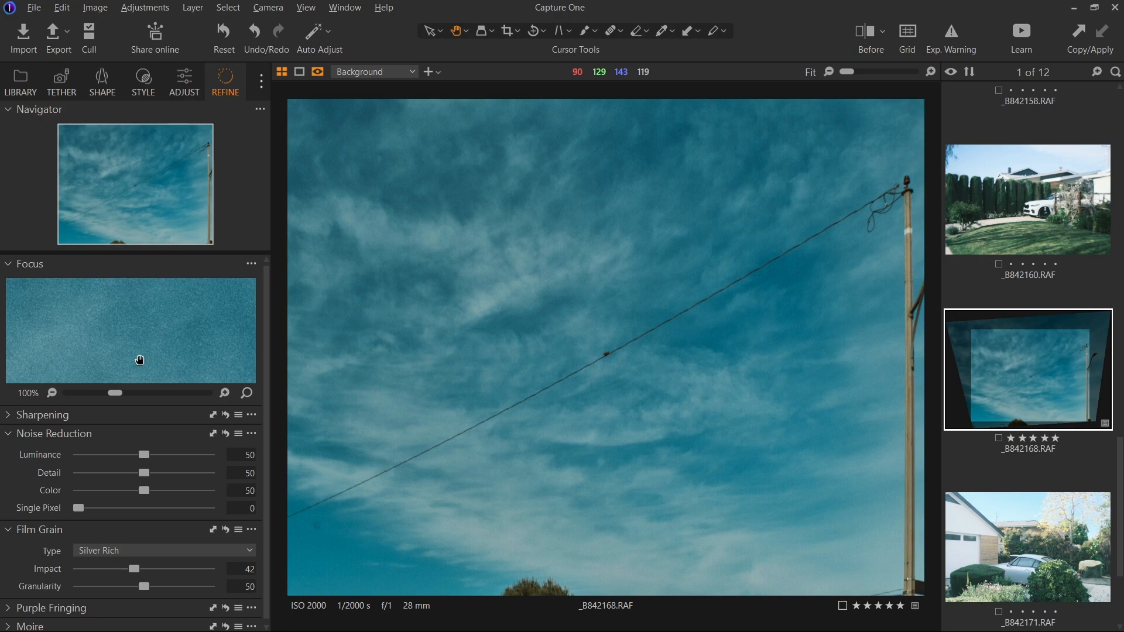
pyautogui.moveTo(143, 343); pyautogui.dragTo(166, 369)
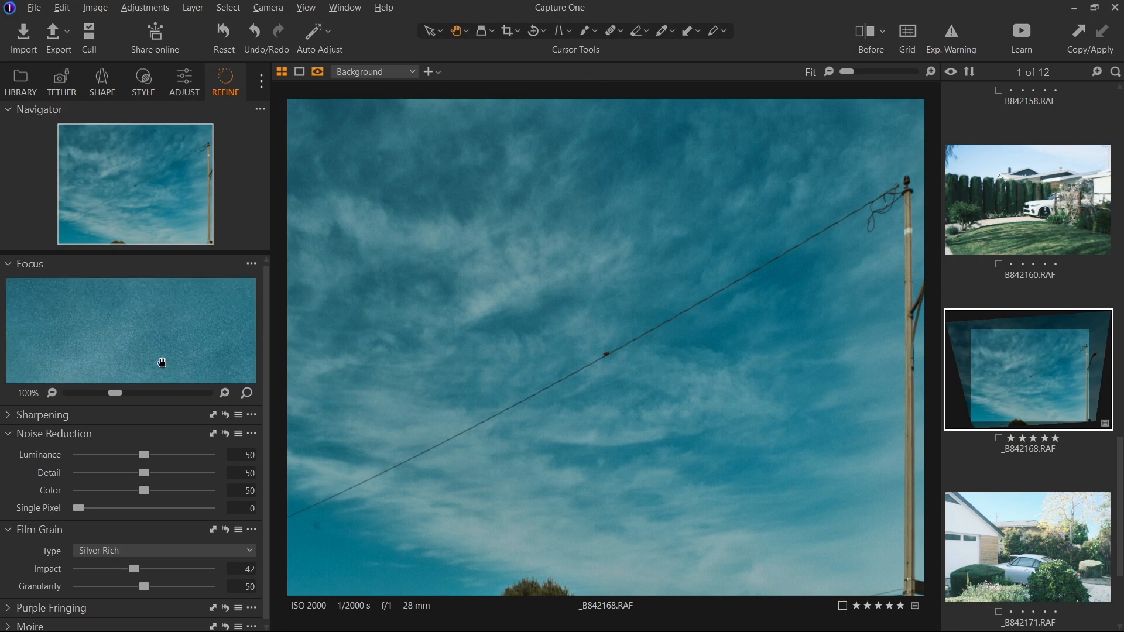
pyautogui.scroll(8, 608, 355)
pyautogui.scroll(-2, 514, 338)
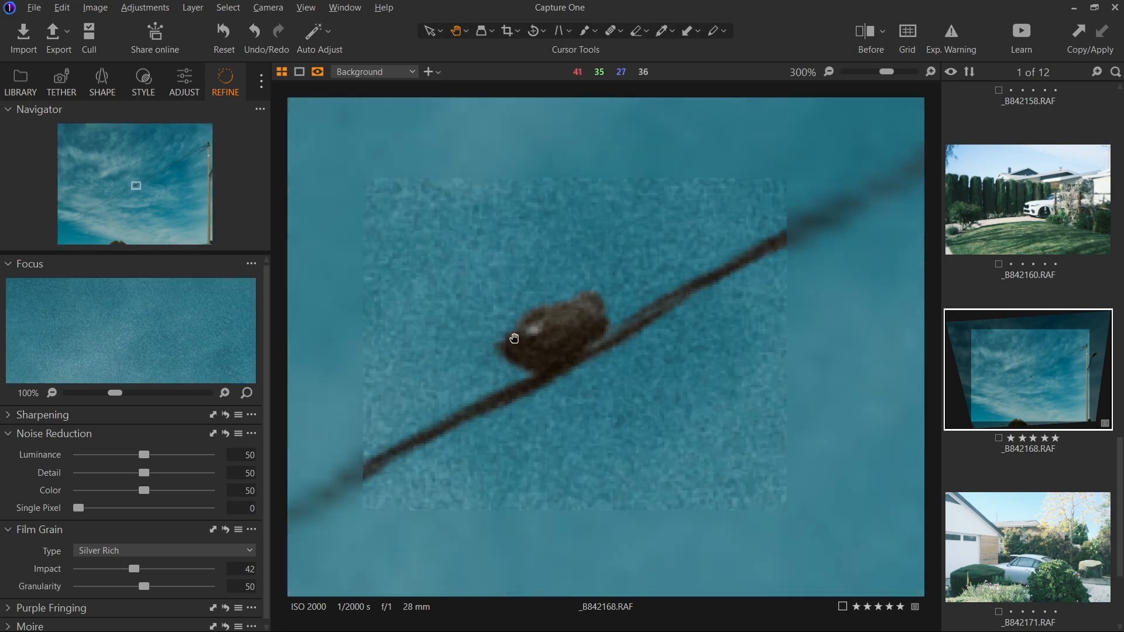
pyautogui.moveTo(447, 279); pyautogui.dragTo(491, 335)
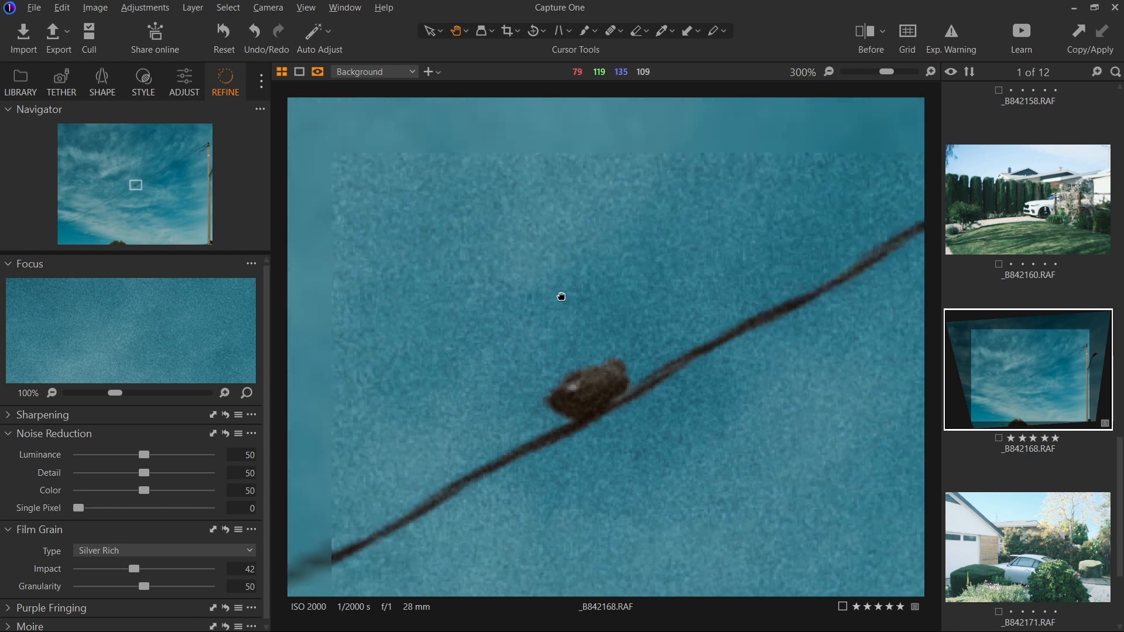
# Keep the Silver Rich grain type and raise the film grain granularity to 79
pyautogui.click(182, 551)
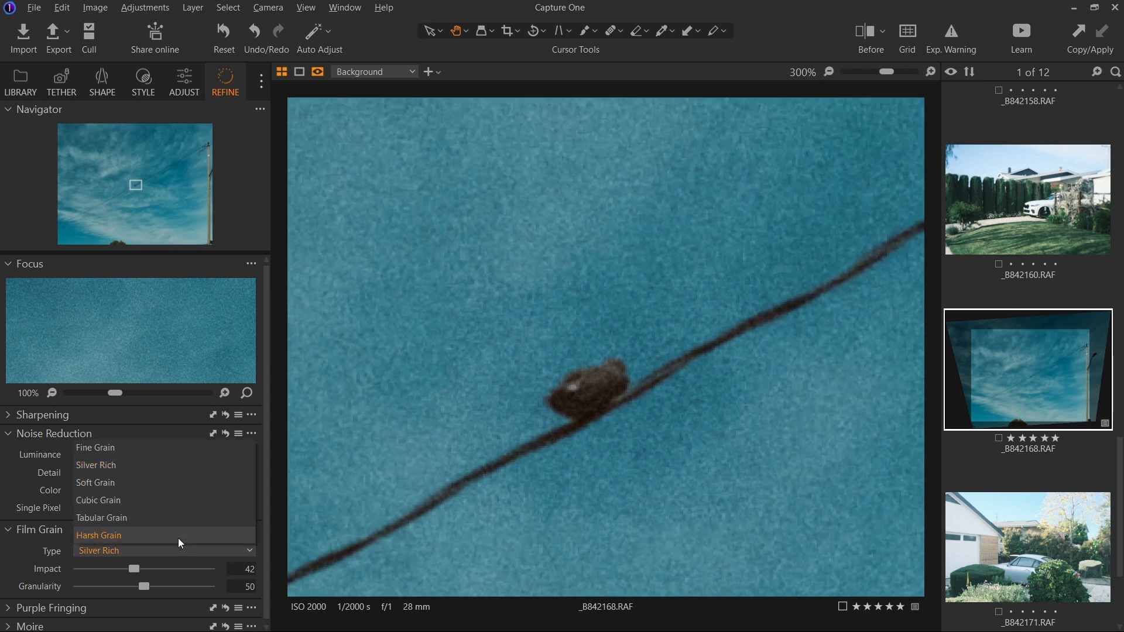
pyautogui.click(138, 464)
pyautogui.moveTo(158, 591); pyautogui.dragTo(185, 592)
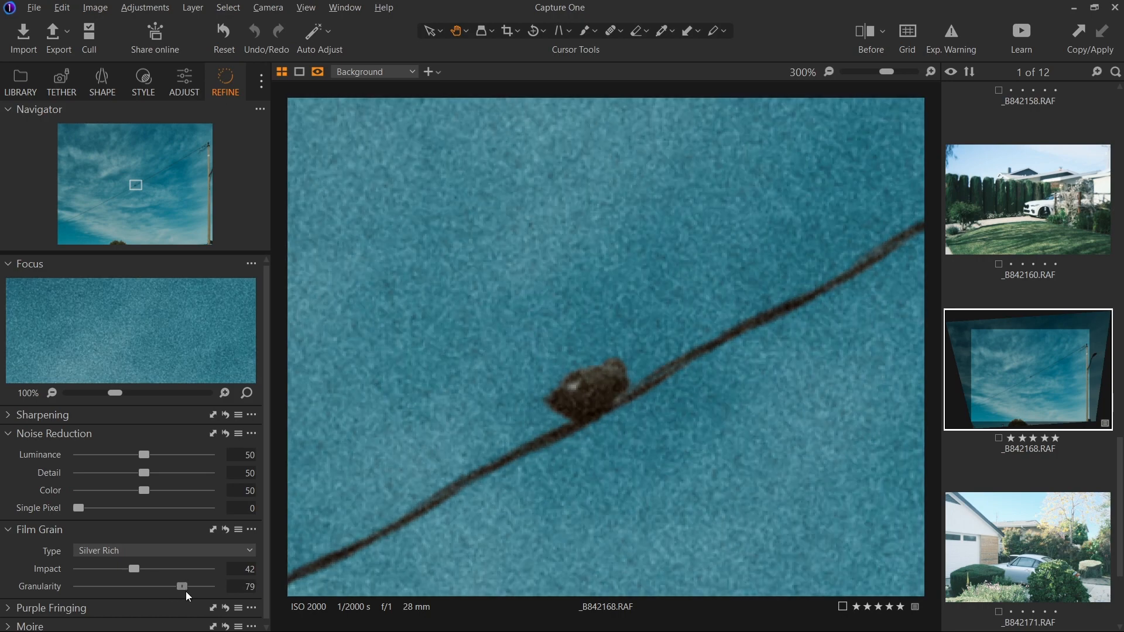
pyautogui.scroll(-10, 603, 428)
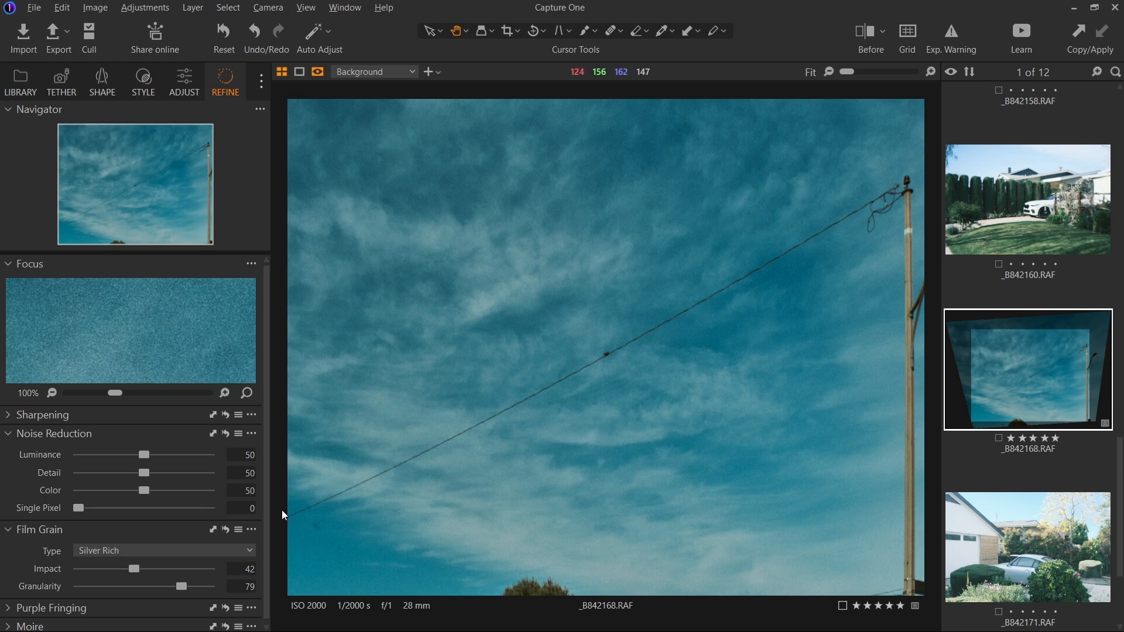
# Set noise reduction to luminance 0, detail 37 and color 19 while checking the sky grain up close
pyautogui.click(608, 378)
pyautogui.scroll(2, 608, 378)
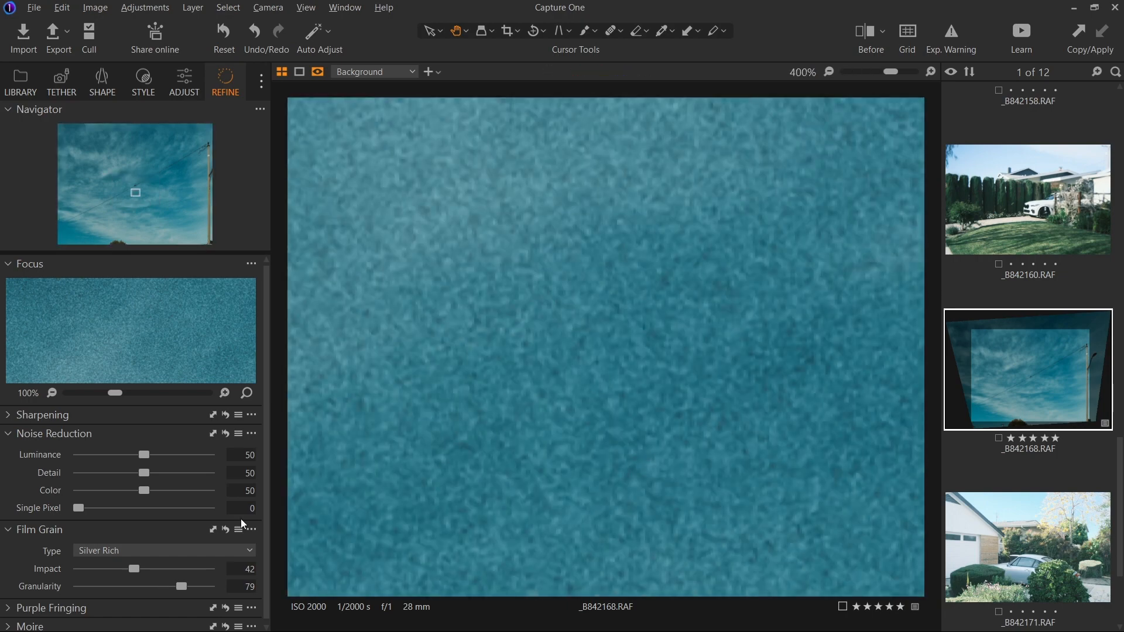
pyautogui.scroll(-1, 527, 424)
pyautogui.moveTo(143, 456); pyautogui.dragTo(63, 461)
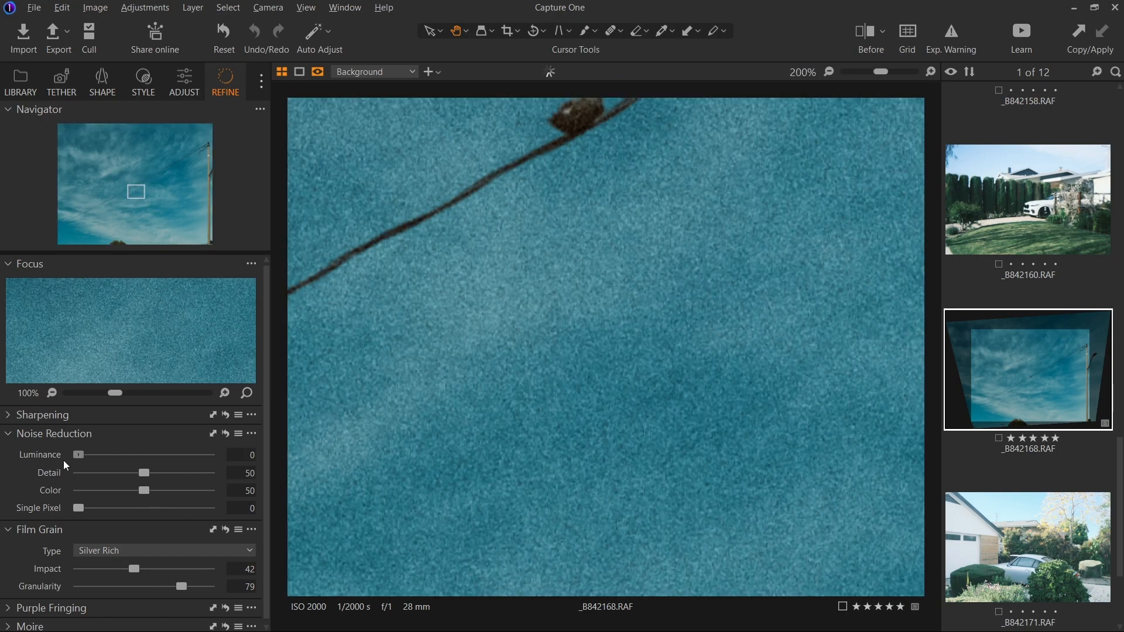
pyautogui.moveTo(144, 473); pyautogui.dragTo(127, 475)
pyautogui.moveTo(144, 491); pyautogui.dragTo(104, 505)
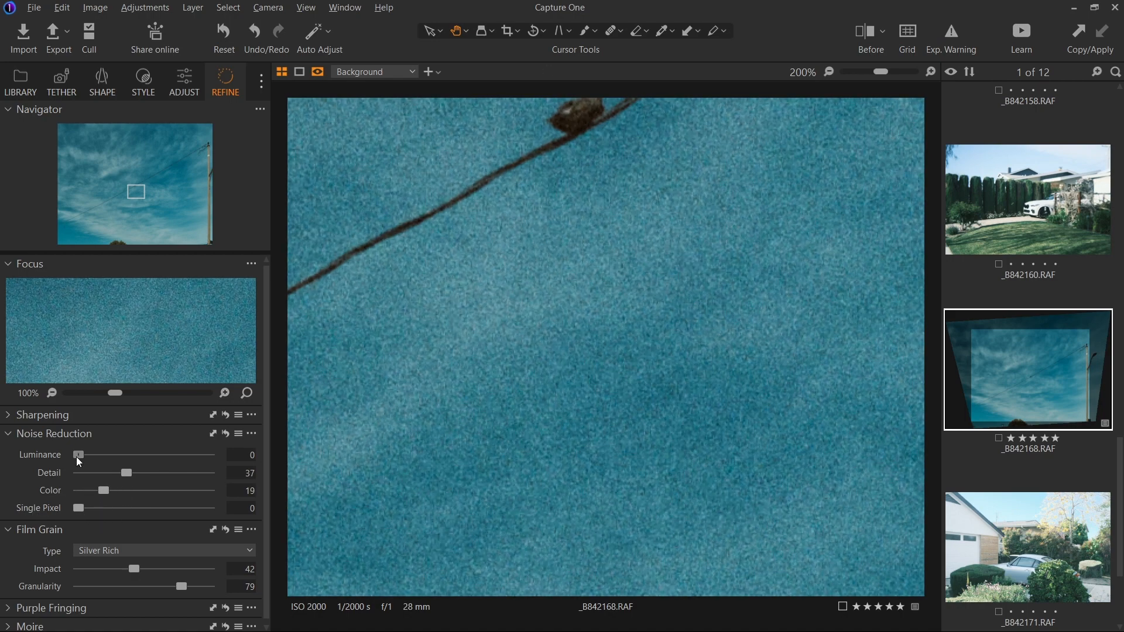
pyautogui.scroll(-5, 567, 270)
pyautogui.click(8, 433)
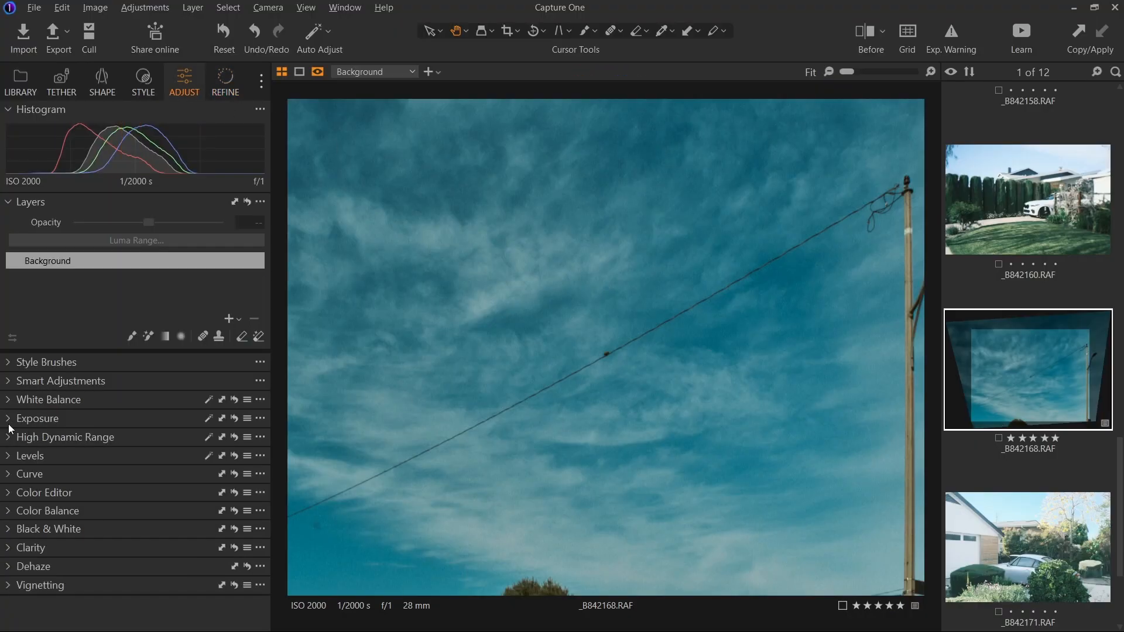
# Fine-tune the Kelvin value of the sky photo's white balance
pyautogui.click(9, 401)
pyautogui.moveTo(165, 439); pyautogui.dragTo(165, 441)
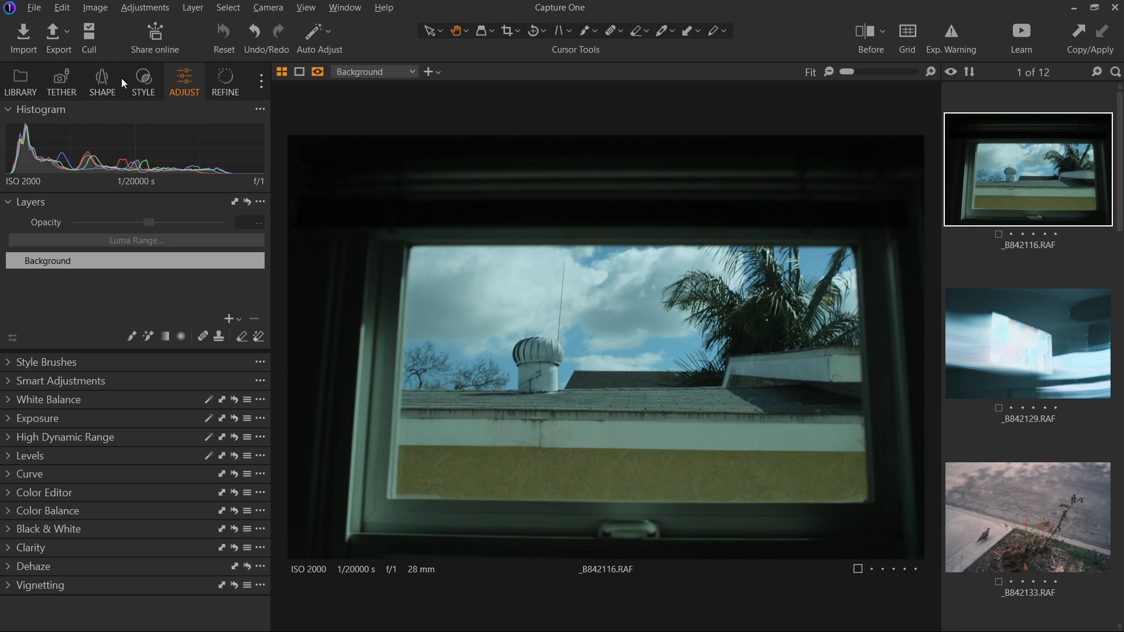
# Square up the window in _B842116.RAF with four-point keystone correction aligned to the opening's corners, refining the lower-right corner and reapplying it
pyautogui.click(103, 82)
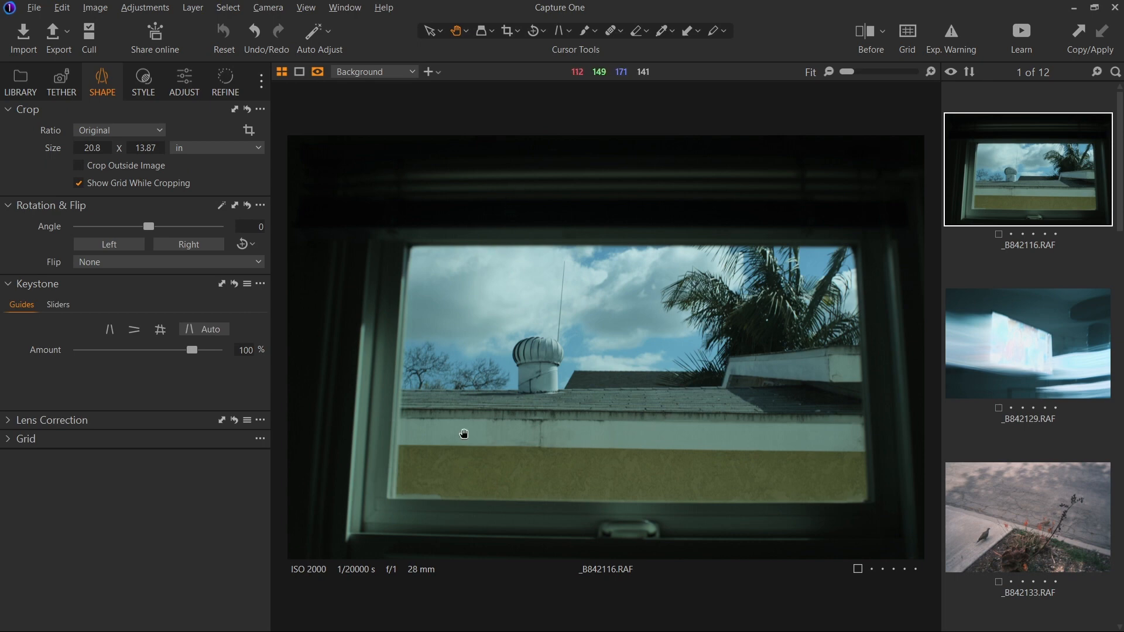
pyautogui.click(164, 329)
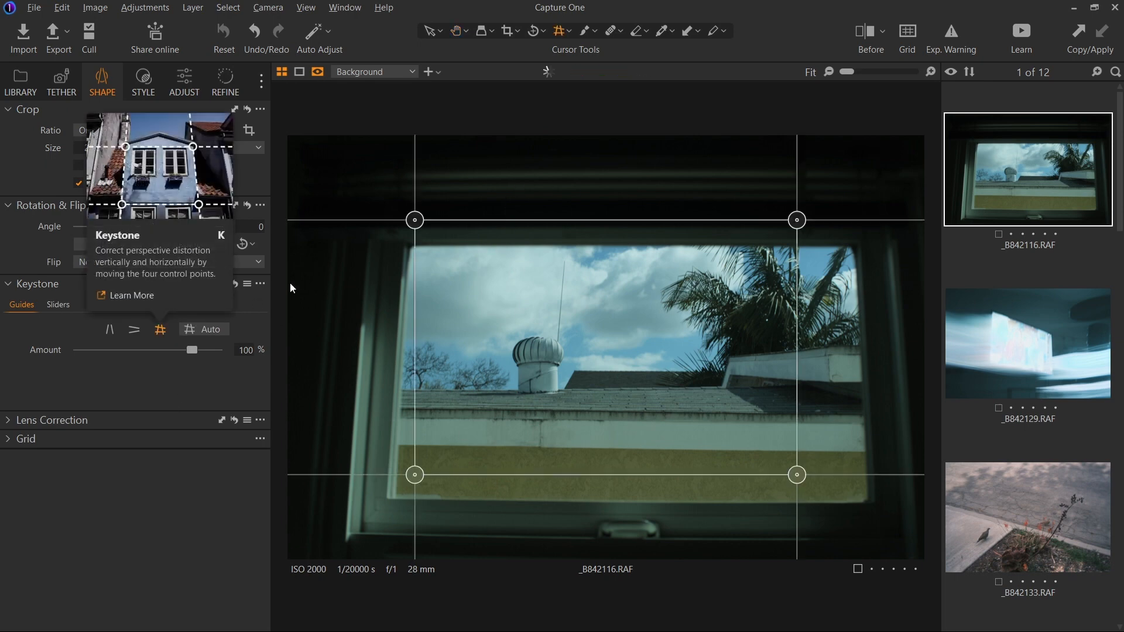
pyautogui.moveTo(409, 221); pyautogui.dragTo(410, 243)
pyautogui.moveTo(795, 218); pyautogui.dragTo(855, 246)
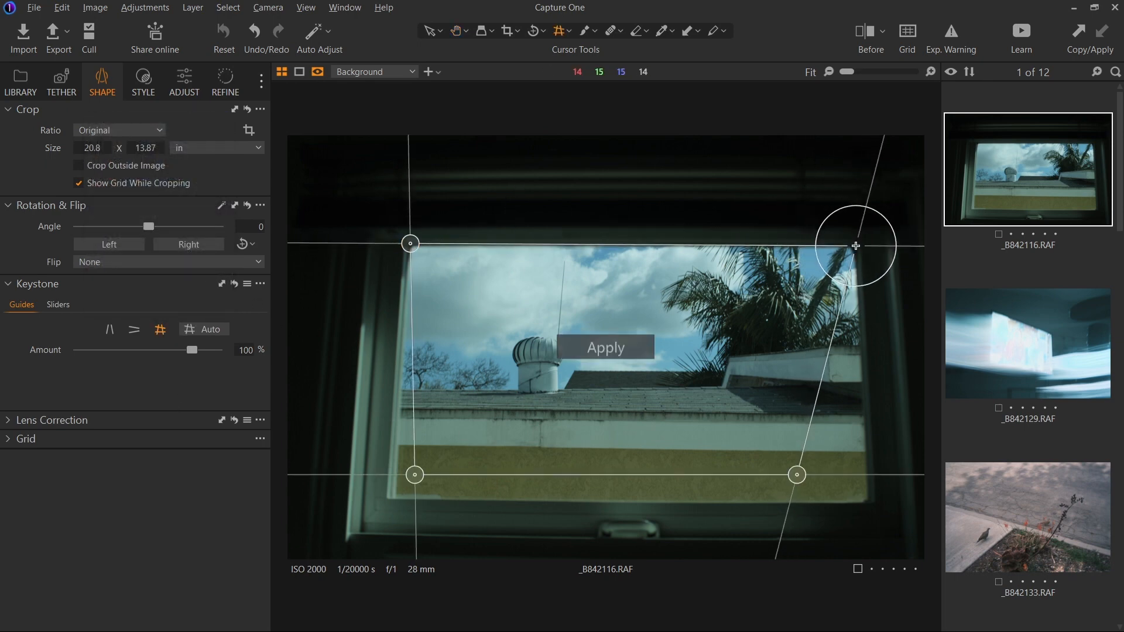
pyautogui.moveTo(797, 474); pyautogui.dragTo(870, 502)
pyautogui.moveTo(415, 474); pyautogui.dragTo(393, 499)
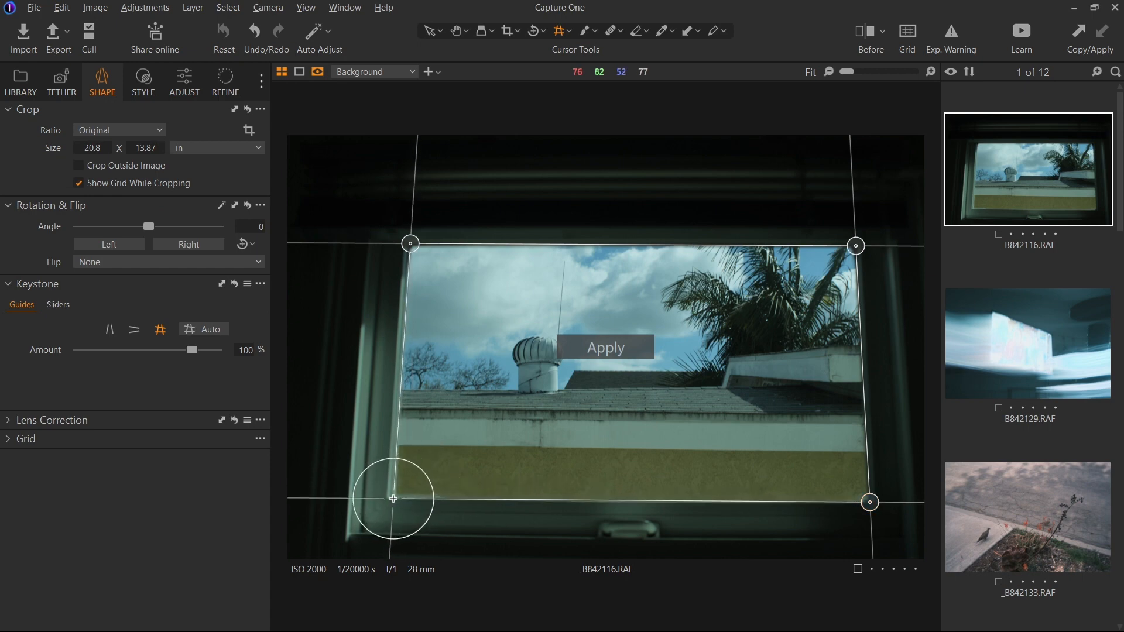
pyautogui.click(609, 351)
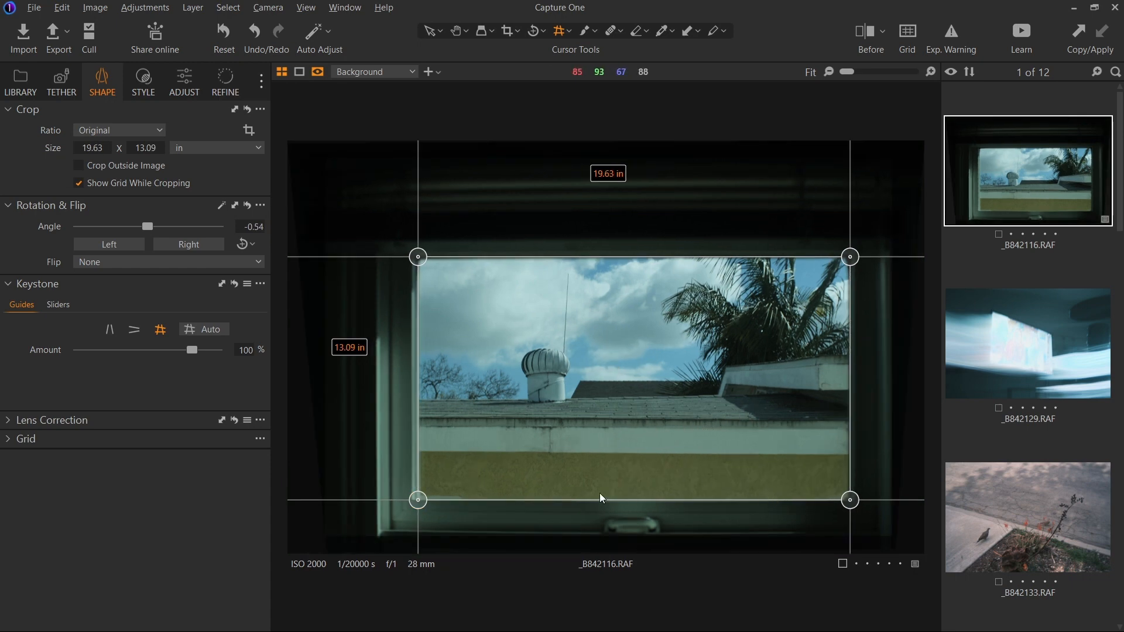
pyautogui.moveTo(850, 500); pyautogui.dragTo(848, 502)
pyautogui.click(606, 348)
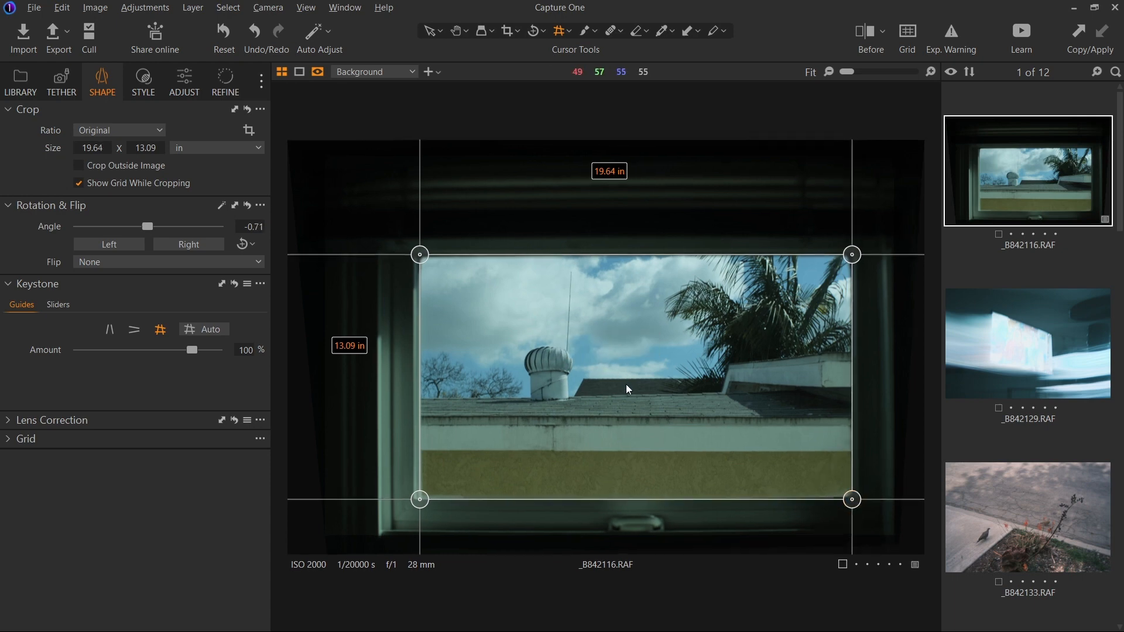
# Refine the keystone's upper-left corner on the window opening and crop the photo to the outer window frame at 17.66 x 11.77 in
pyautogui.moveTo(420, 254); pyautogui.dragTo(420, 257)
pyautogui.click(591, 346)
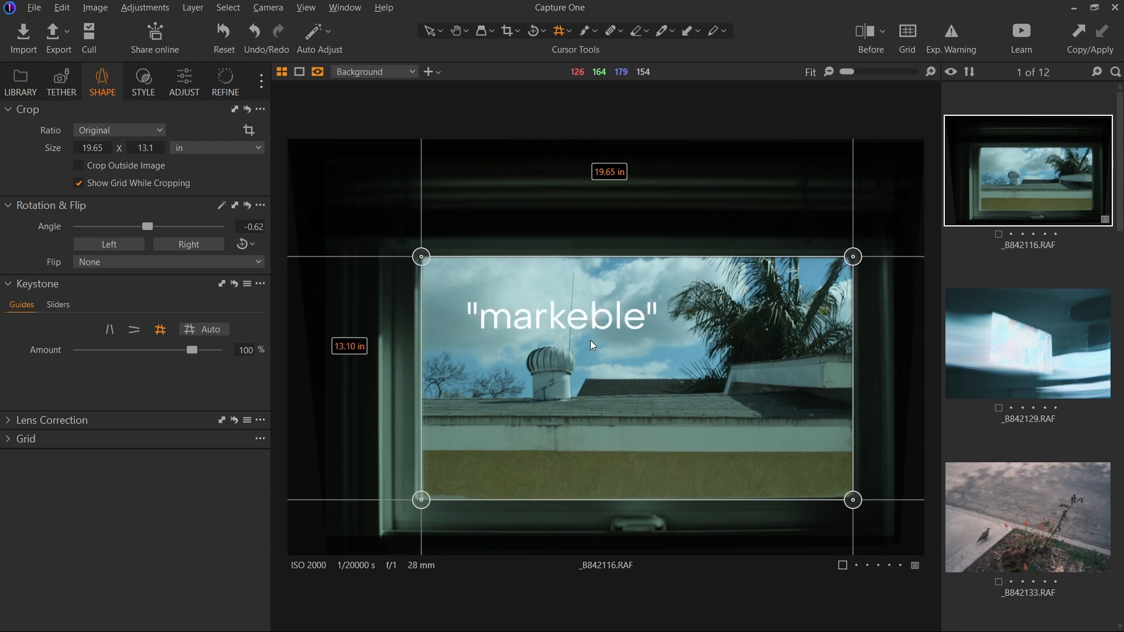
pyautogui.click(506, 36)
pyautogui.moveTo(334, 165); pyautogui.dragTo(379, 218)
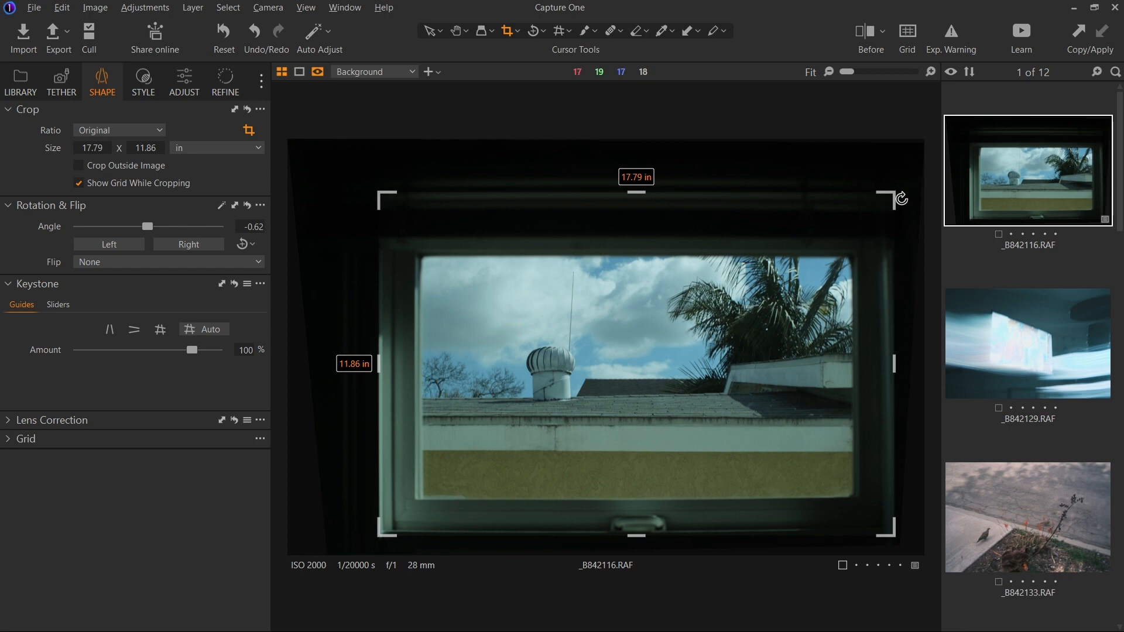
pyautogui.moveTo(899, 191); pyautogui.dragTo(891, 201)
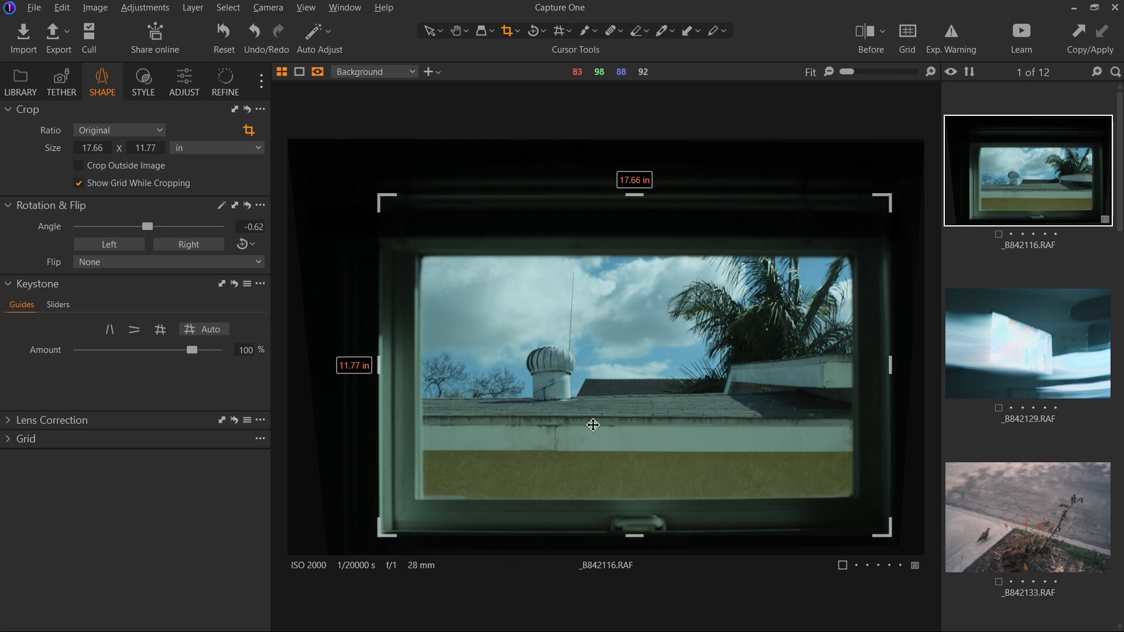
pyautogui.press('h')
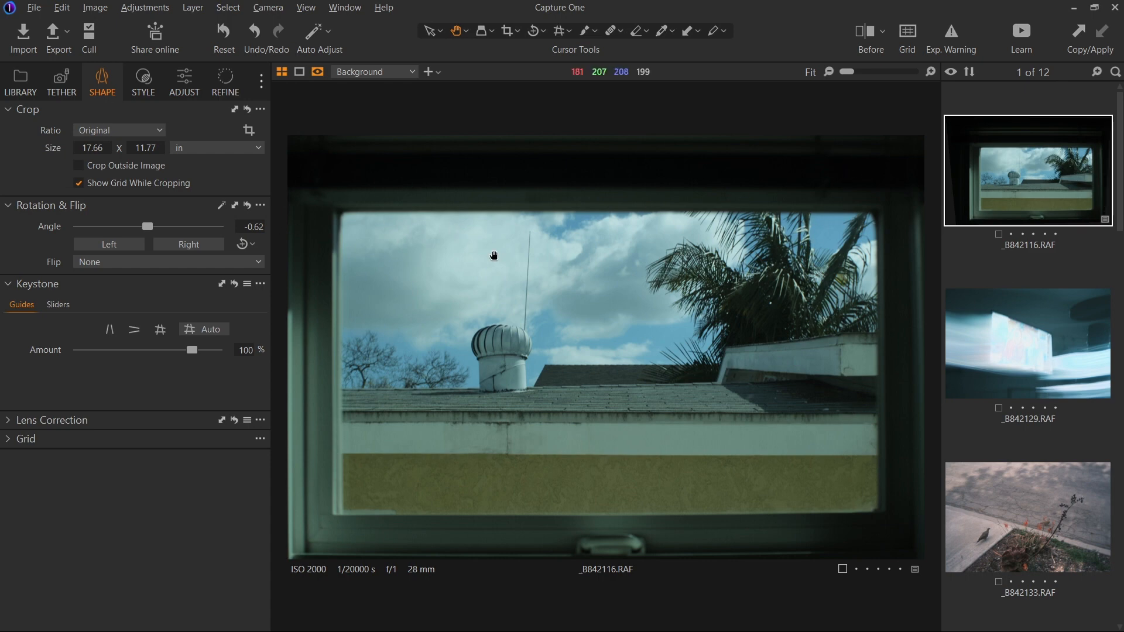
# Neutralize the window photo's white balance by sampling the grey cloud beside the antenna
pyautogui.click(181, 80)
pyautogui.click(17, 401)
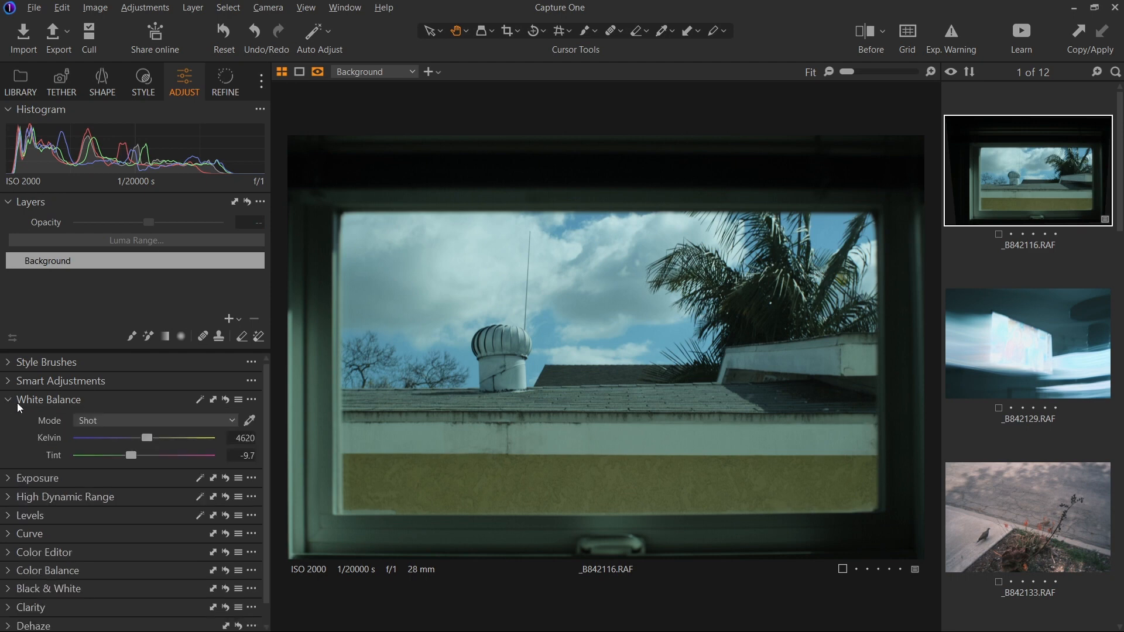
pyautogui.moveTo(131, 456); pyautogui.dragTo(136, 460)
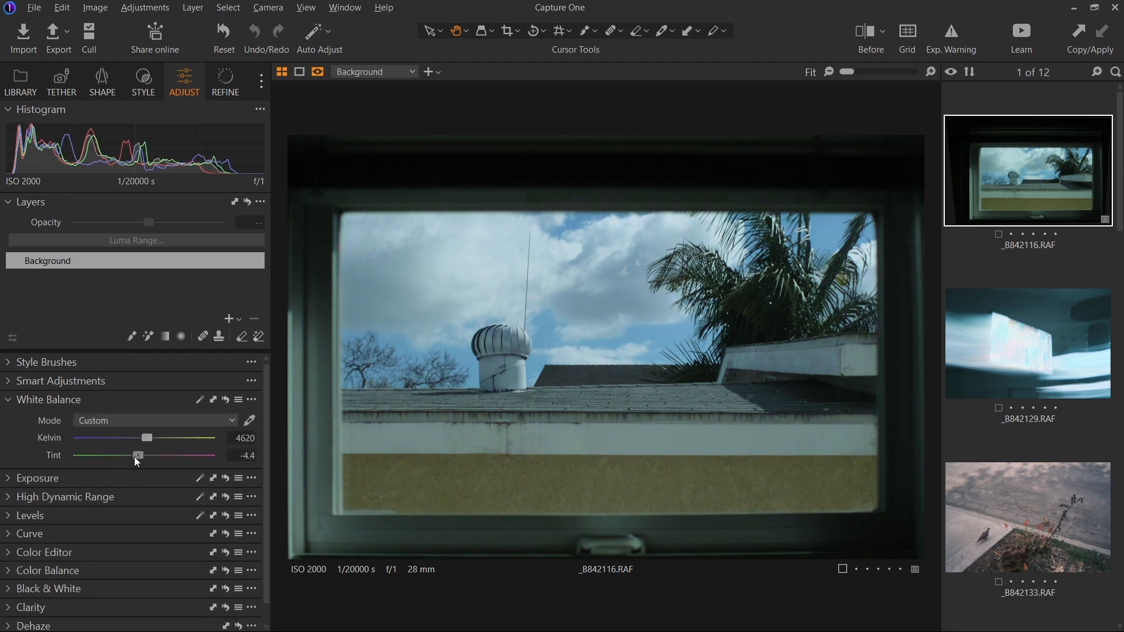
pyautogui.click(249, 421)
pyautogui.click(495, 254)
pyautogui.click(8, 400)
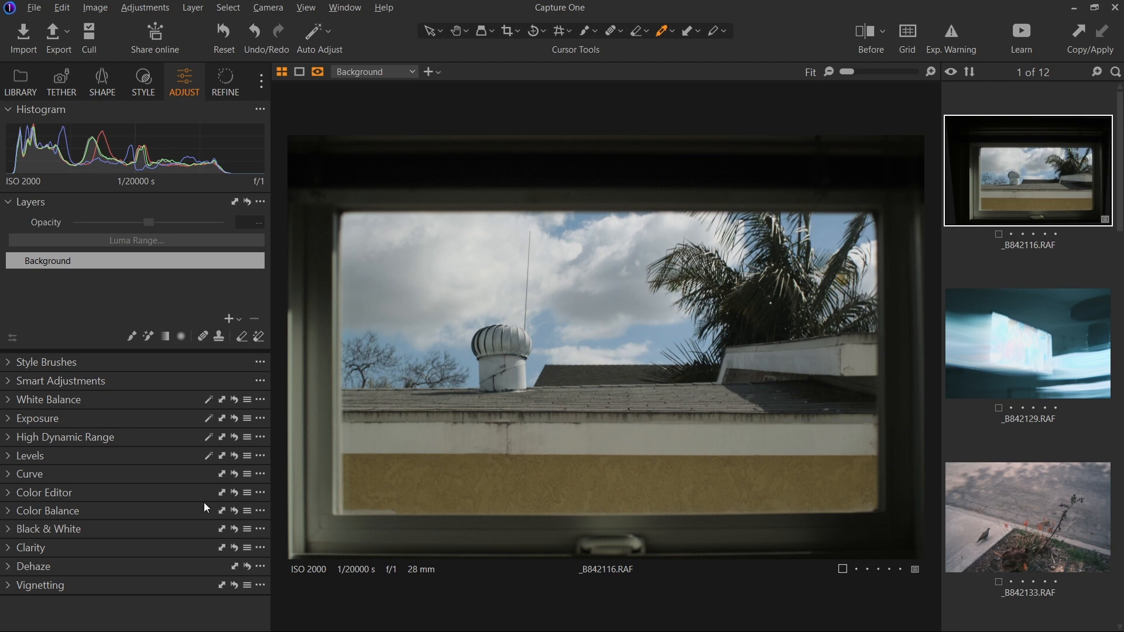
# Shift the blue range in the Color Editor to hue -11.7 and saturation 33.4
pyautogui.click(59, 497)
pyautogui.click(151, 533)
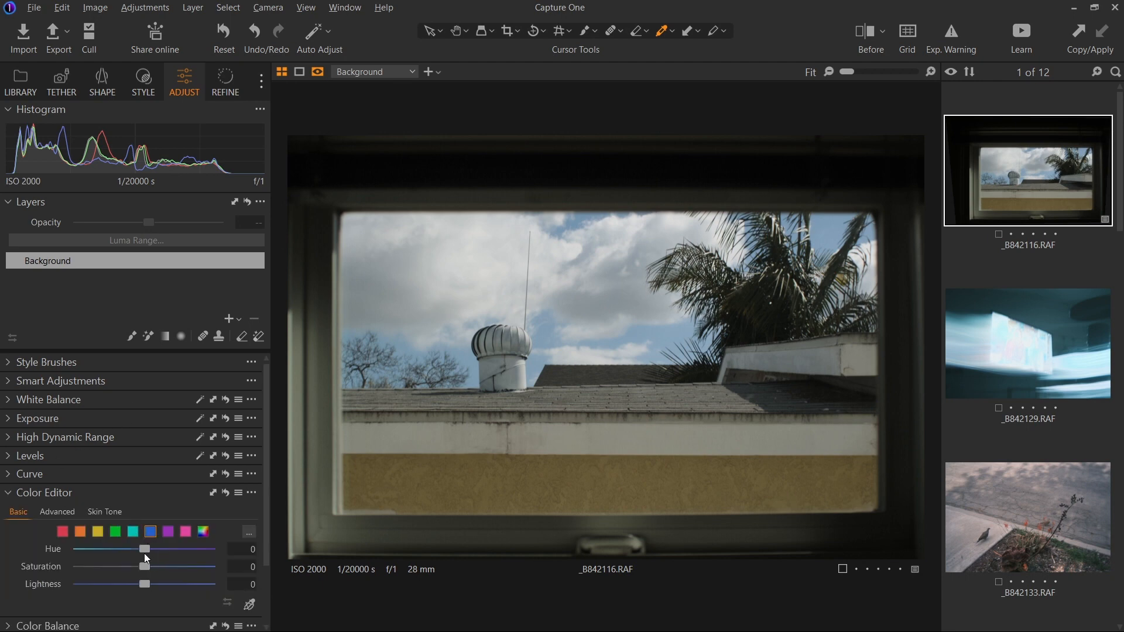
pyautogui.moveTo(139, 554); pyautogui.dragTo(126, 557)
pyautogui.moveTo(144, 567); pyautogui.dragTo(172, 570)
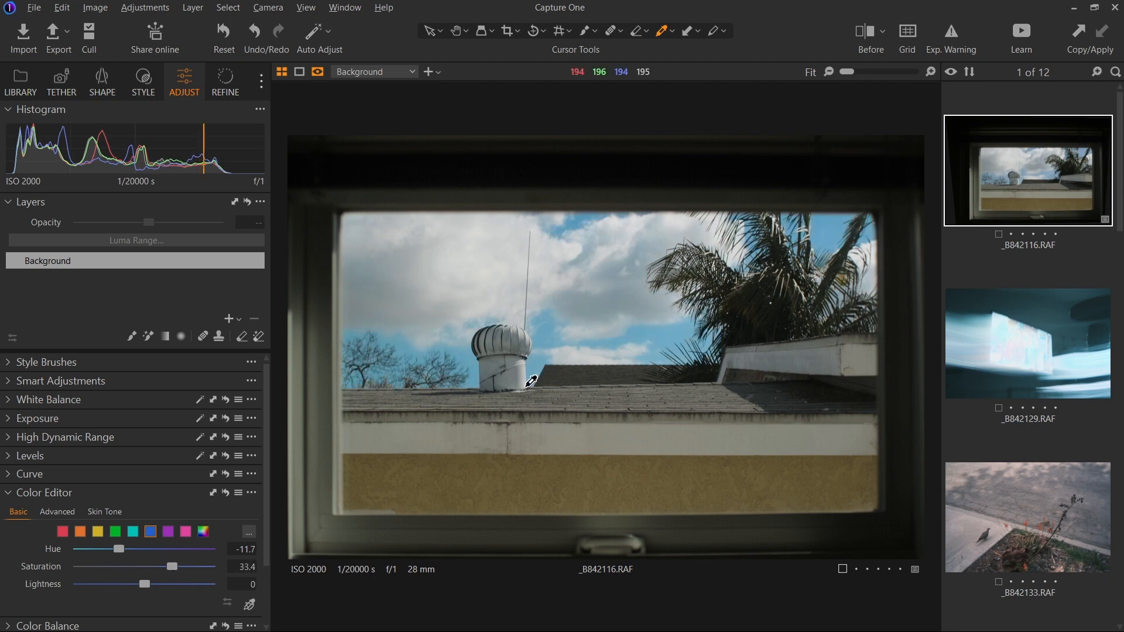
# Examine the sky, roof edge and shingle texture of the window photo at high magnification for noise and color fringing
pyautogui.scroll(1, 531, 382)
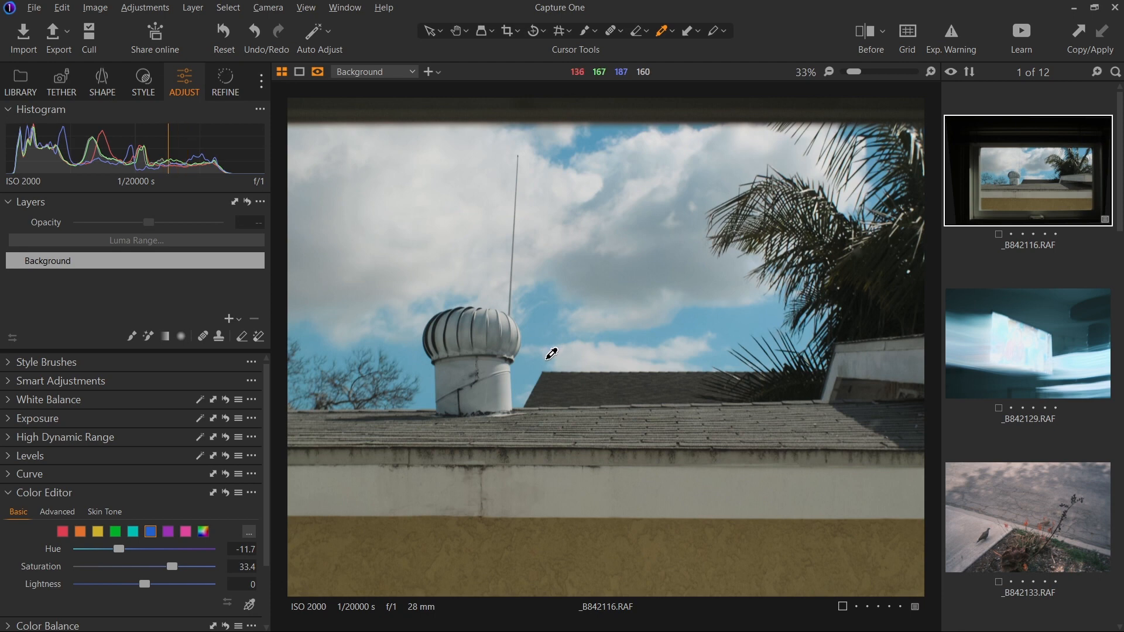
pyautogui.scroll(2, 569, 367)
pyautogui.scroll(2, 532, 354)
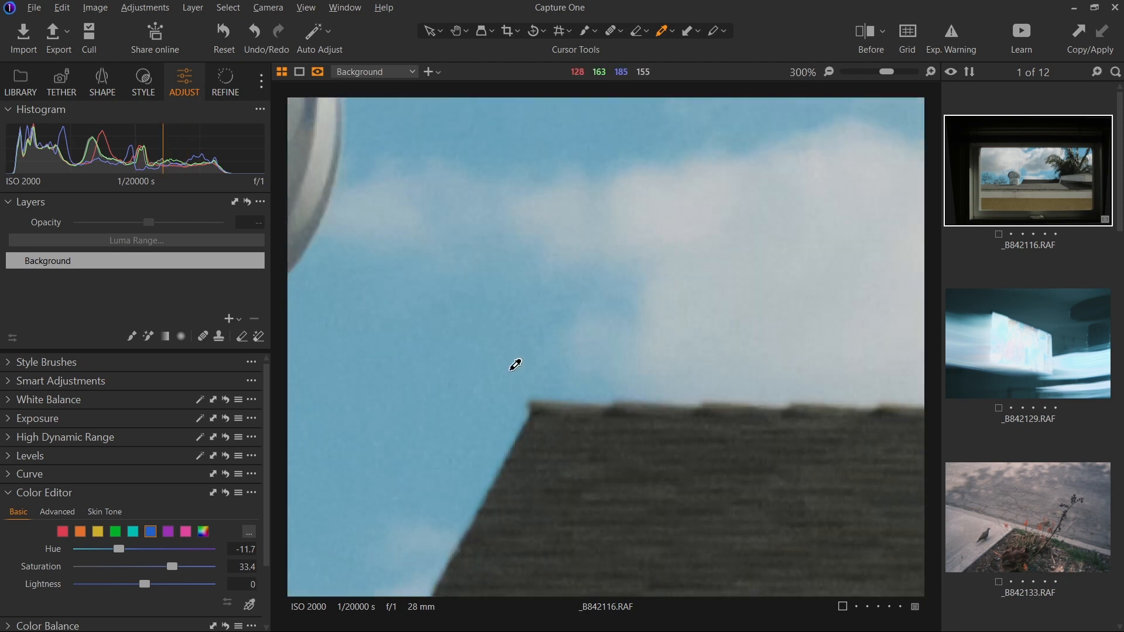
pyautogui.scroll(-2, 515, 365)
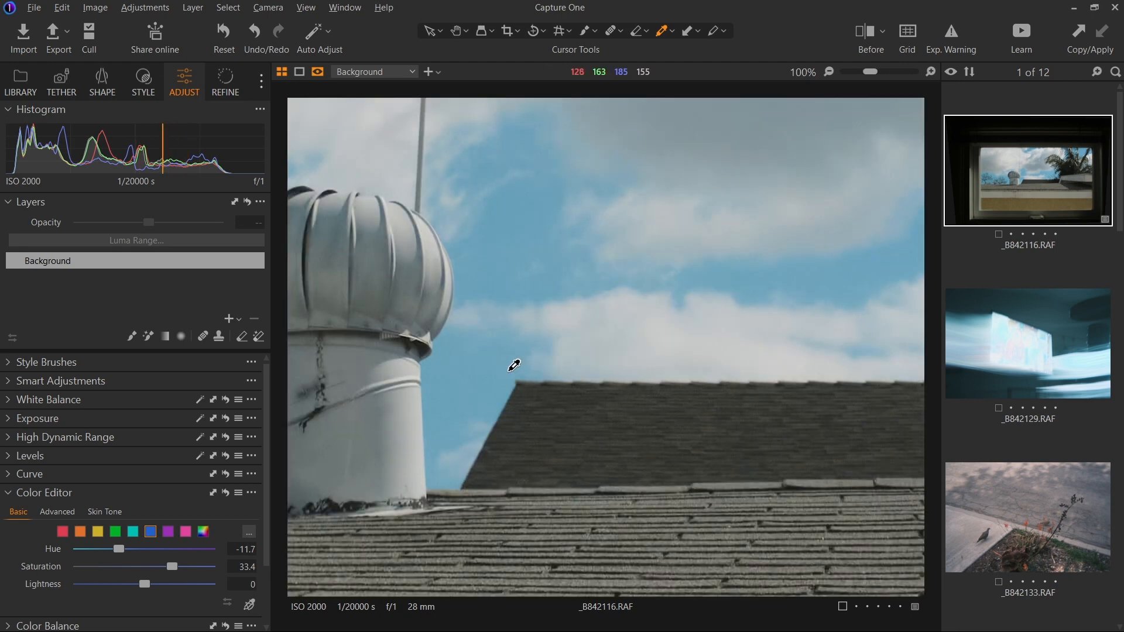
pyautogui.scroll(-2, 463, 358)
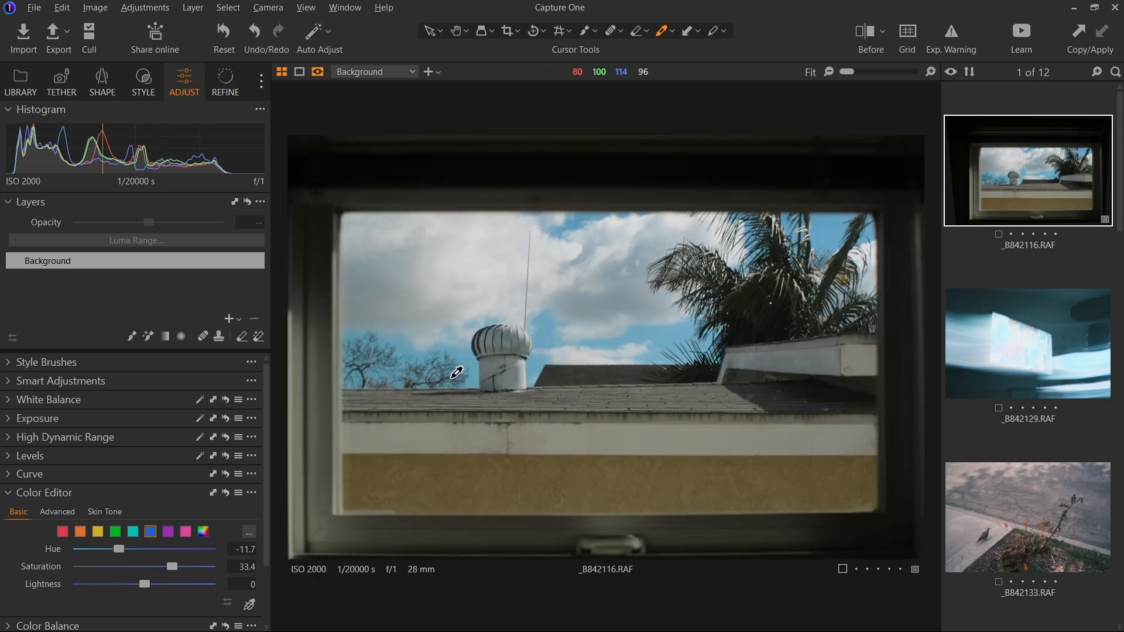
pyautogui.scroll(4, 456, 373)
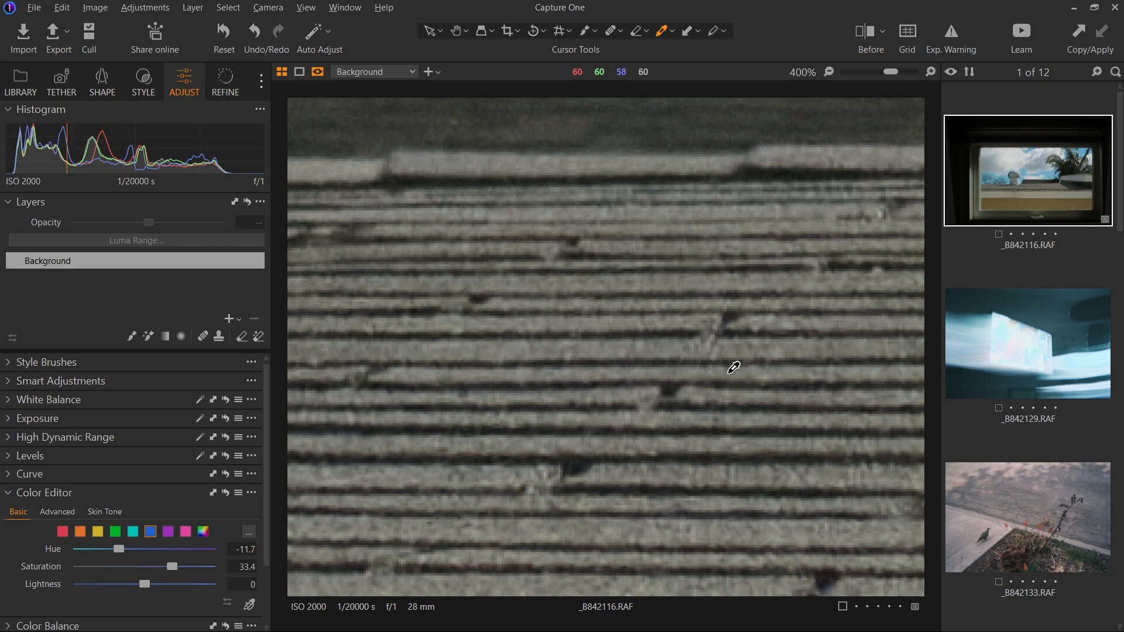
pyautogui.scroll(-3, 551, 351)
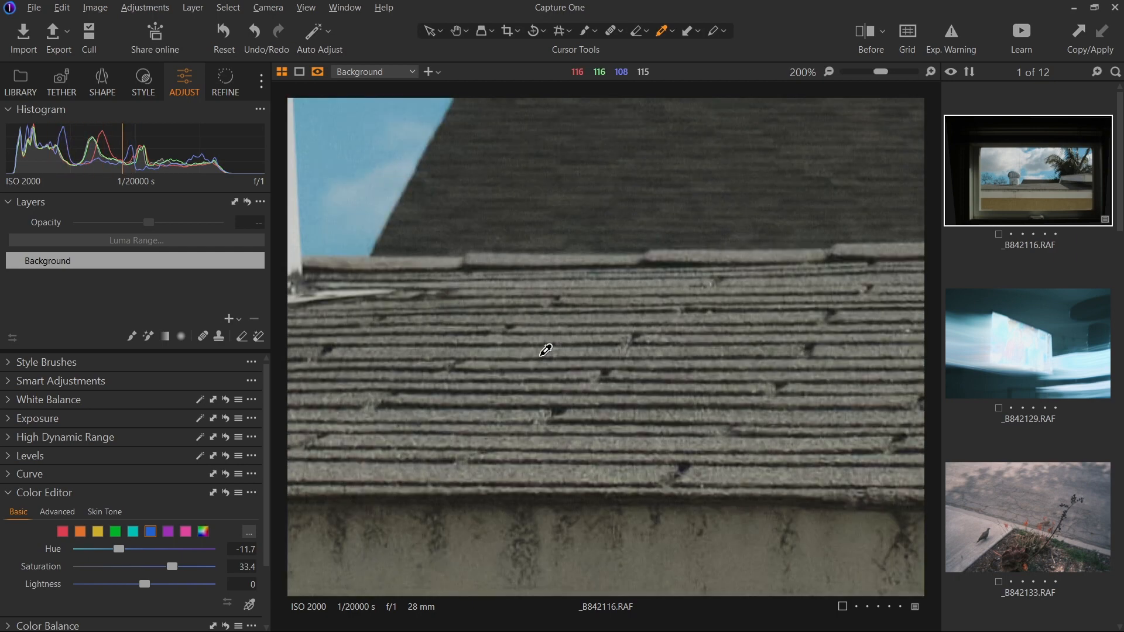
pyautogui.scroll(2, 545, 350)
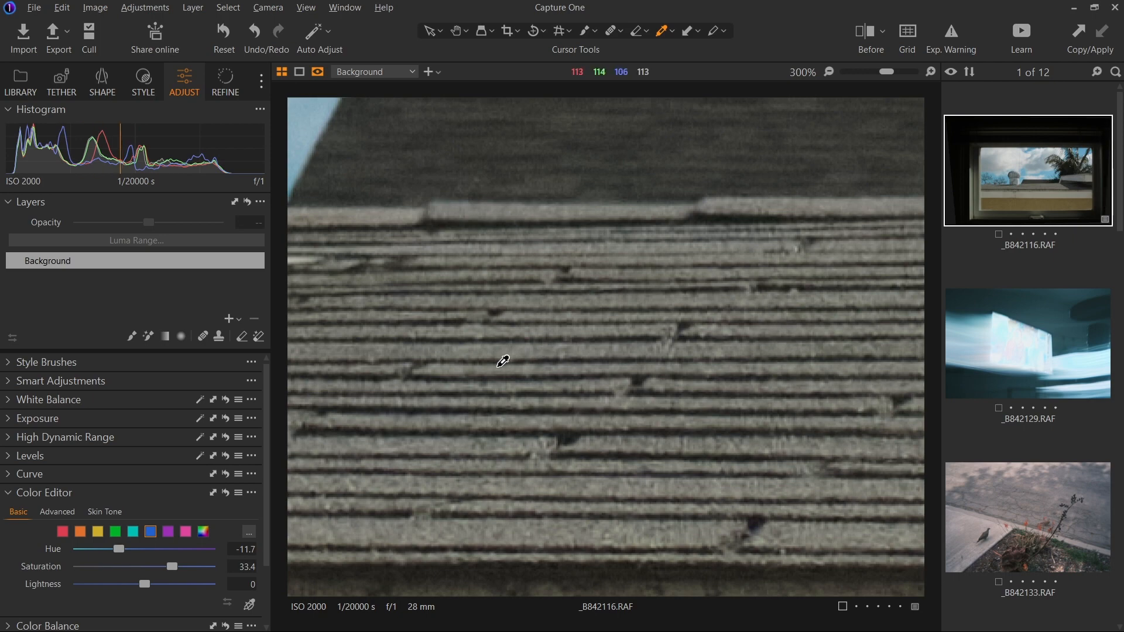
pyautogui.scroll(-1, 502, 359)
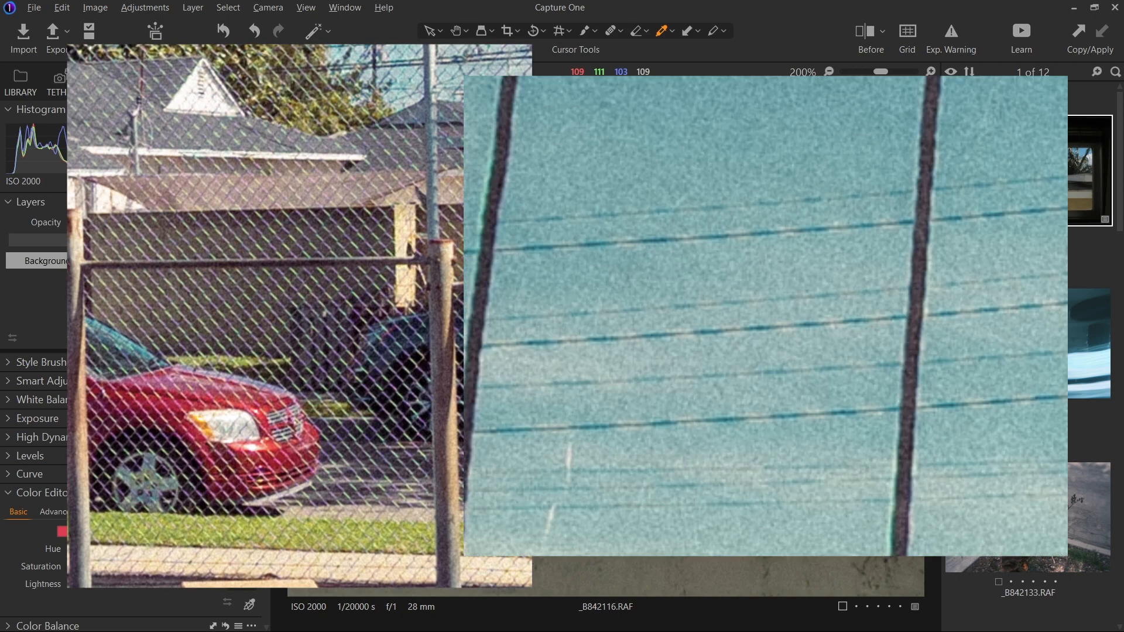
pyautogui.scroll(-2, 612, 327)
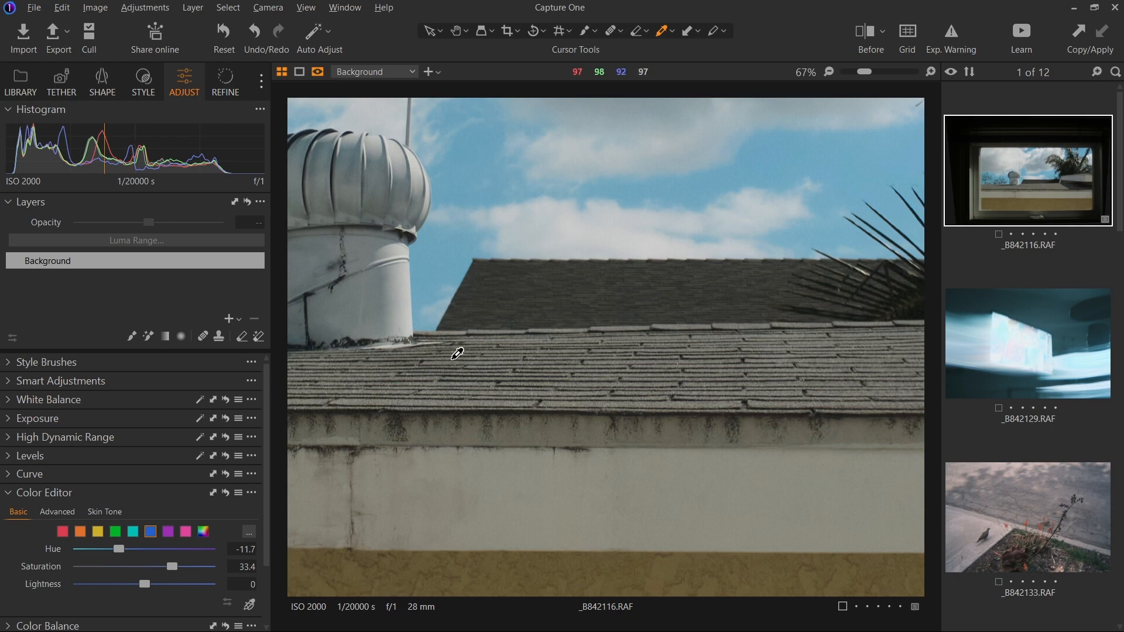
pyautogui.scroll(-2, 502, 302)
pyautogui.scroll(-2, 503, 303)
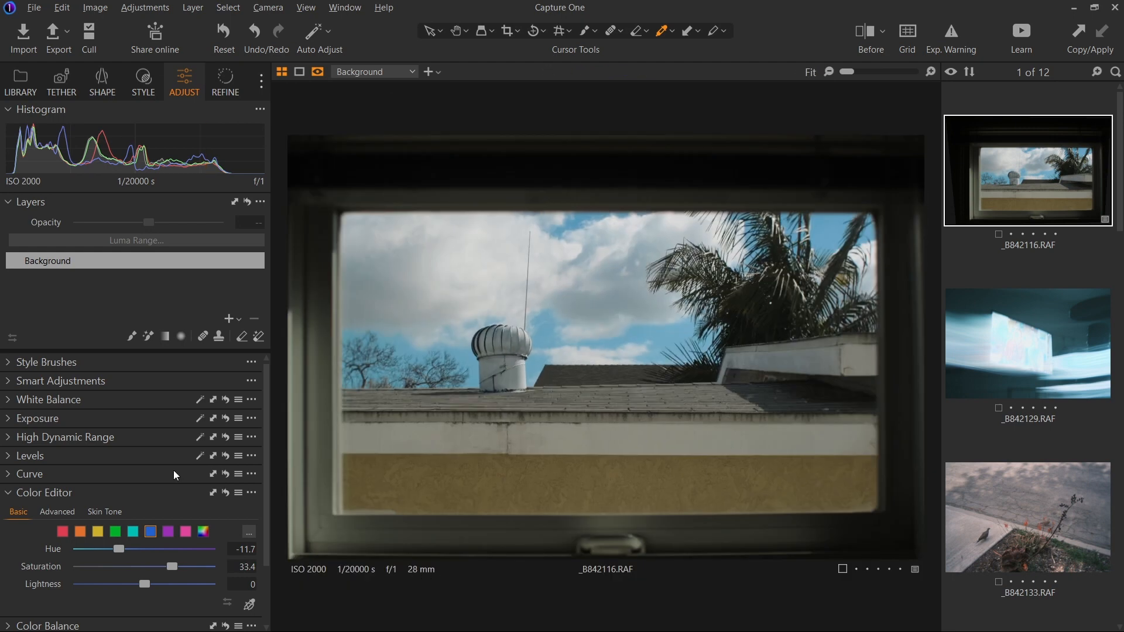
# Refine the blue range to hue -13.9, saturation 46.6 and lightness -15.6
pyautogui.moveTo(115, 550); pyautogui.dragTo(171, 568)
pyautogui.click(41, 493)
# Tint the shadows slightly toward orange with Color Balance
pyautogui.click(48, 510)
pyautogui.scroll(-5, 108, 517)
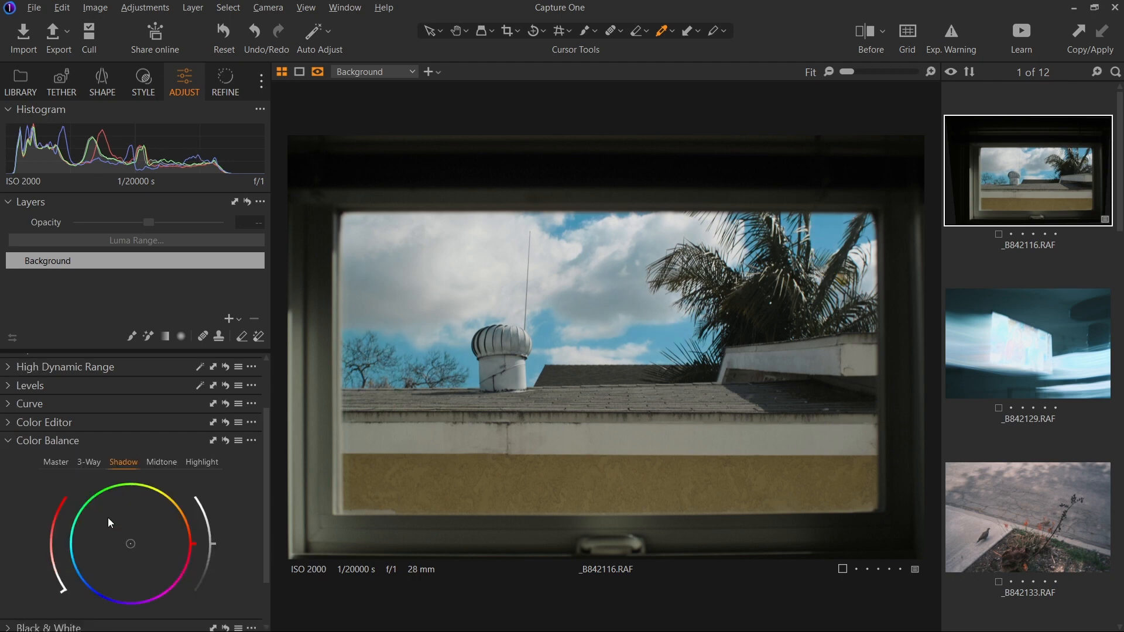
pyautogui.moveTo(128, 482); pyautogui.dragTo(145, 477)
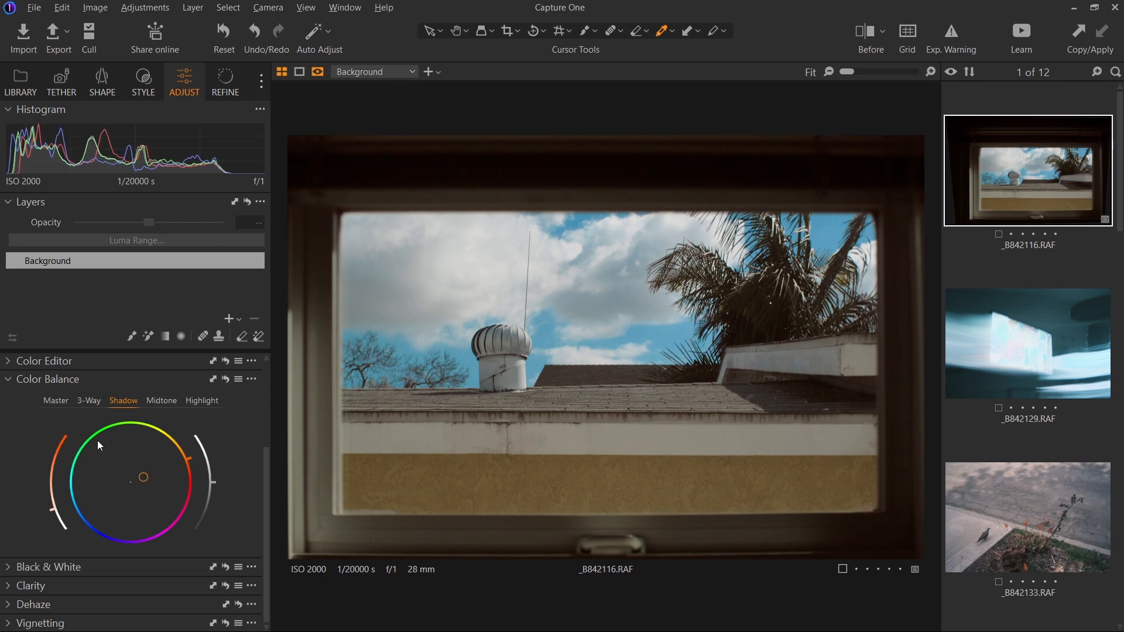
pyautogui.click(9, 382)
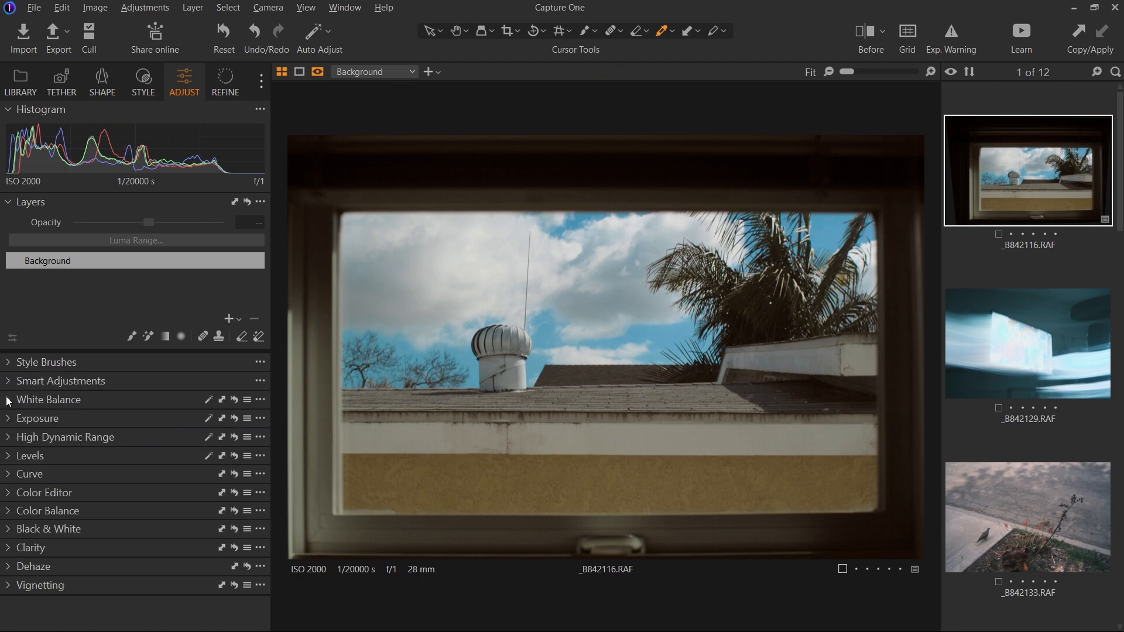
# Set exposure to 0.14 and saturation to 13, and the High Dynamic Range highlight to -71 and shadow to 27
pyautogui.click(18, 420)
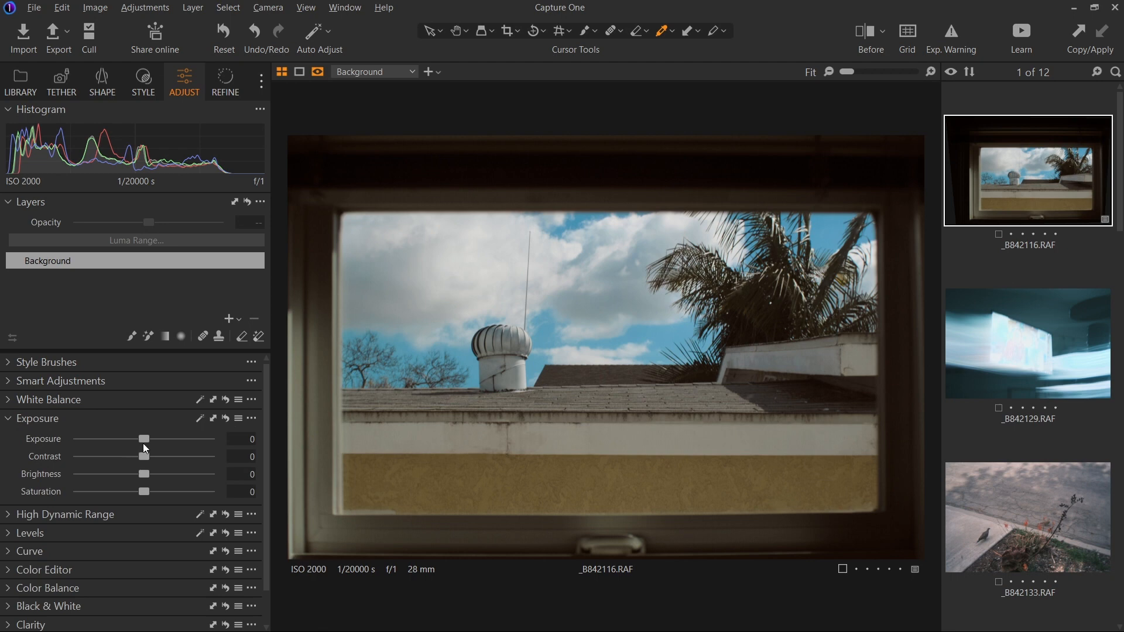
pyautogui.moveTo(144, 444); pyautogui.dragTo(146, 446)
pyautogui.moveTo(144, 492); pyautogui.dragTo(152, 491)
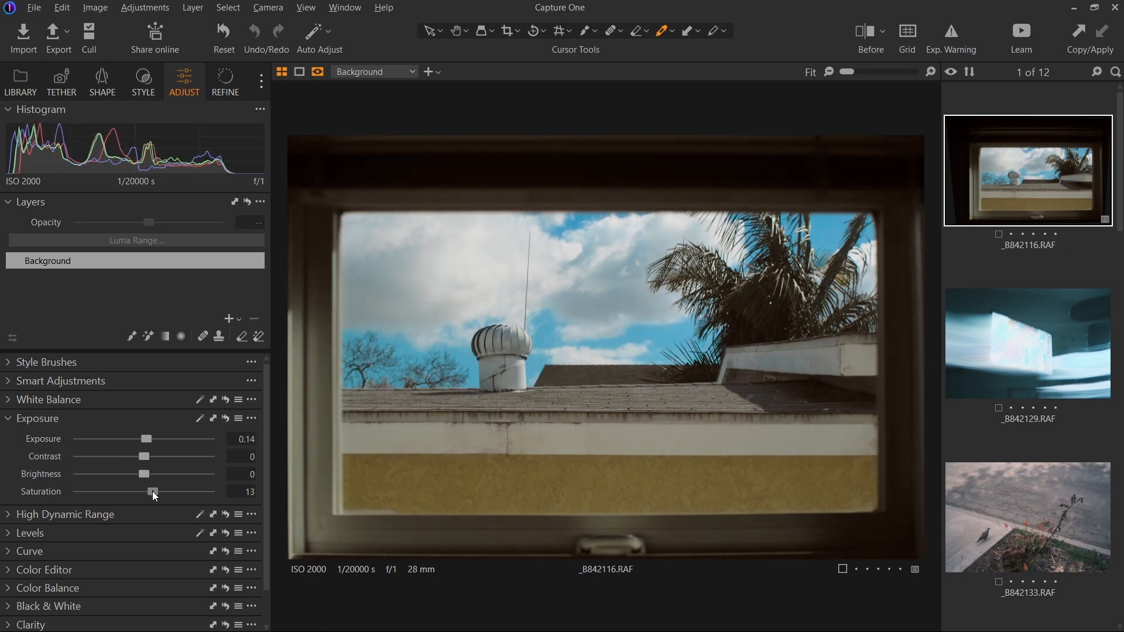
pyautogui.click(8, 419)
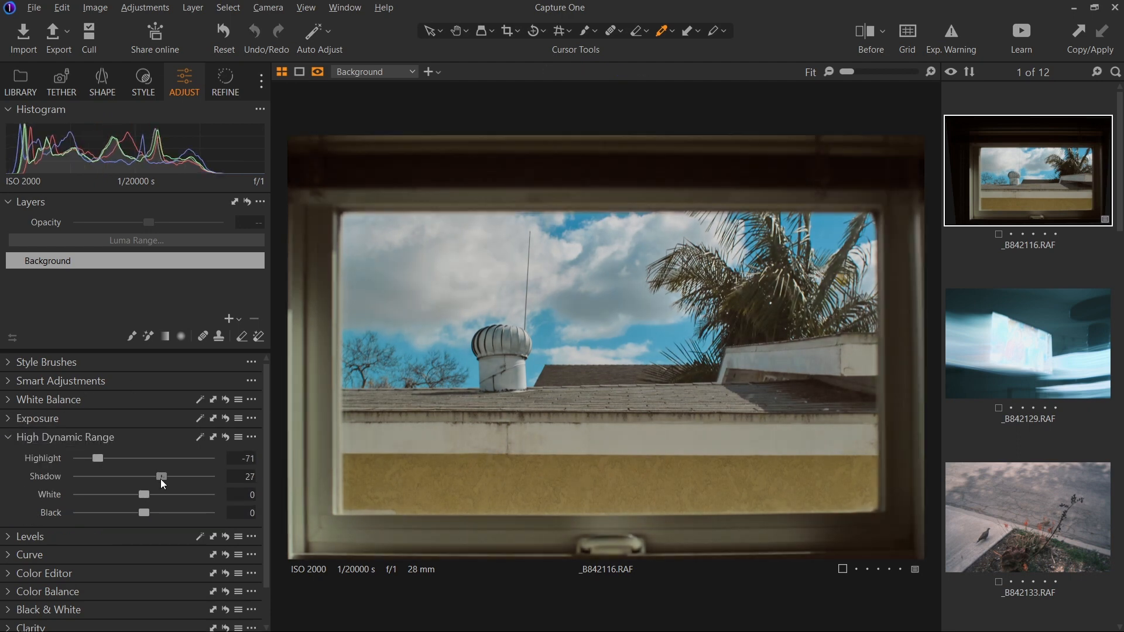
pyautogui.click(7, 437)
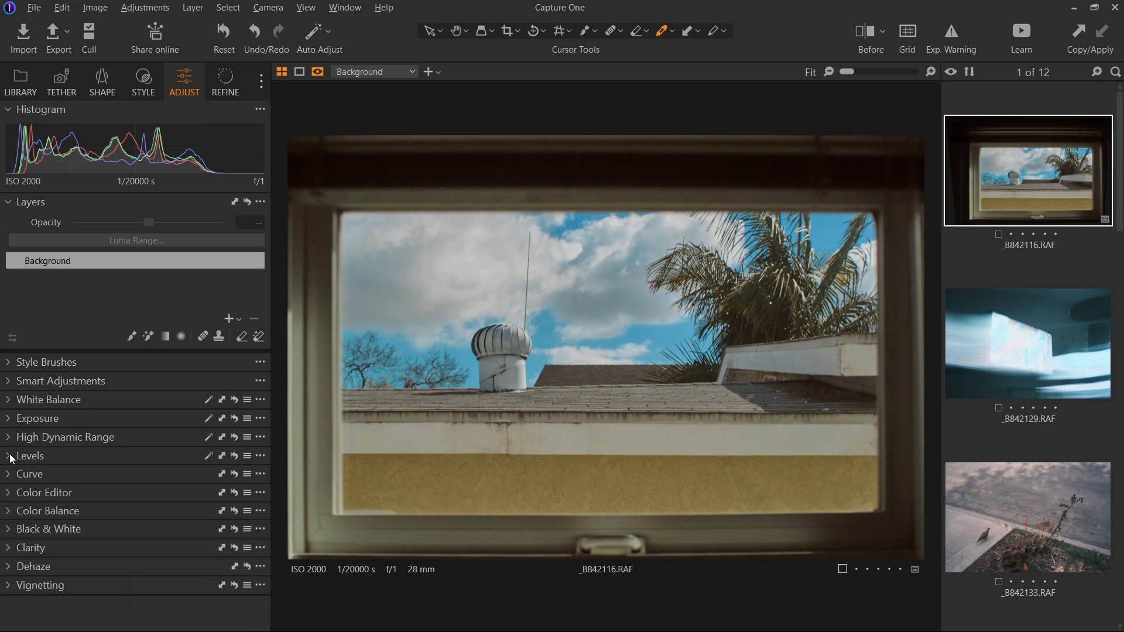
# Sample the yellow wall below the roof as a color range in the Advanced Color Editor
pyautogui.click(10, 494)
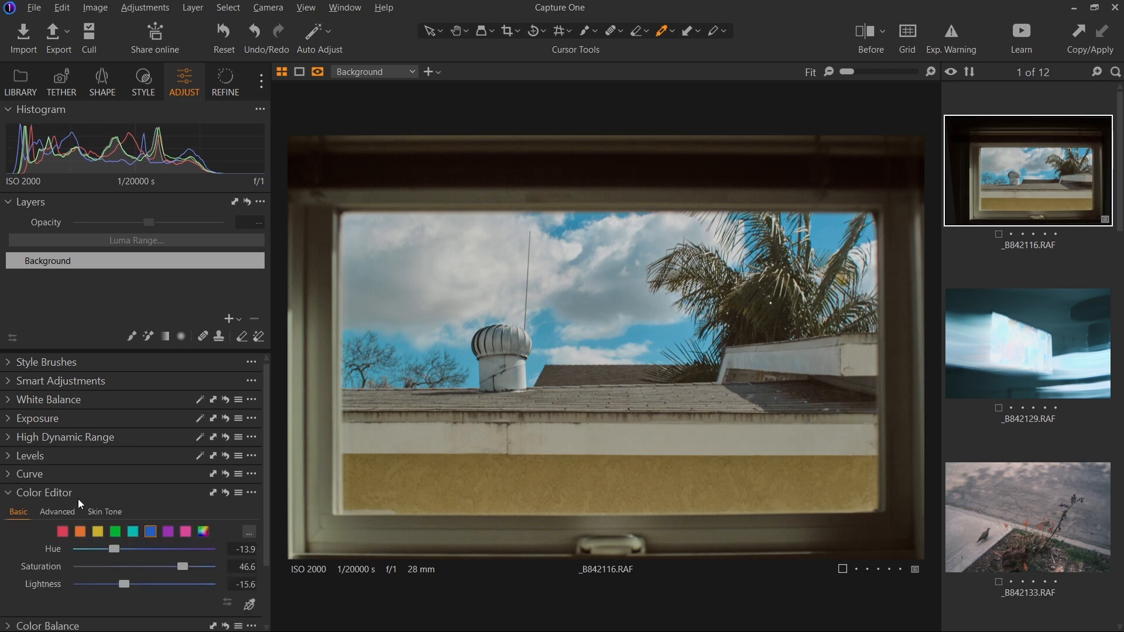
pyautogui.click(50, 513)
pyautogui.click(250, 521)
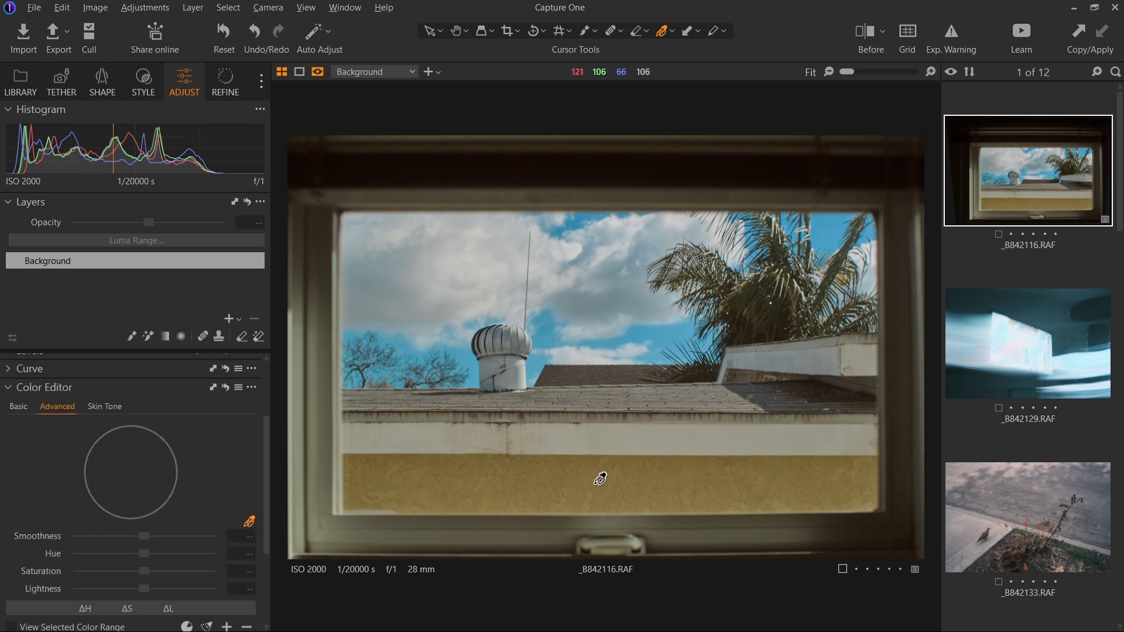
pyautogui.click(568, 484)
# Set the sampled yellow wall range to hue -4, saturation 4 and lightness -34.8
pyautogui.scroll(1, 158, 479)
pyautogui.scroll(-2, 153, 481)
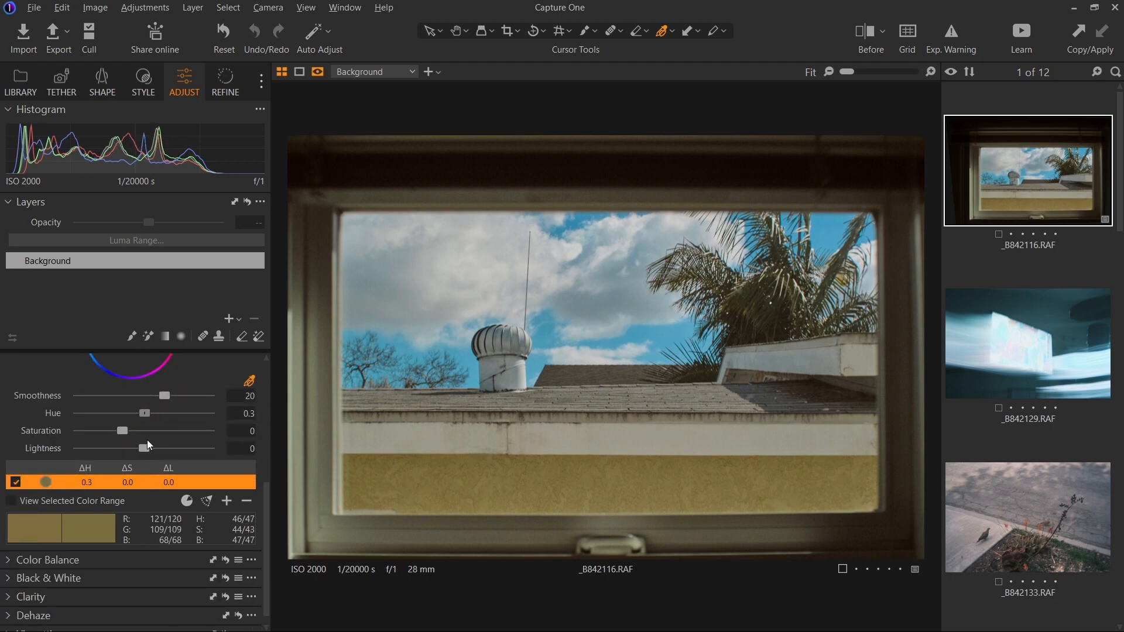
pyautogui.moveTo(147, 441); pyautogui.dragTo(144, 440)
pyautogui.moveTo(120, 433); pyautogui.dragTo(122, 434)
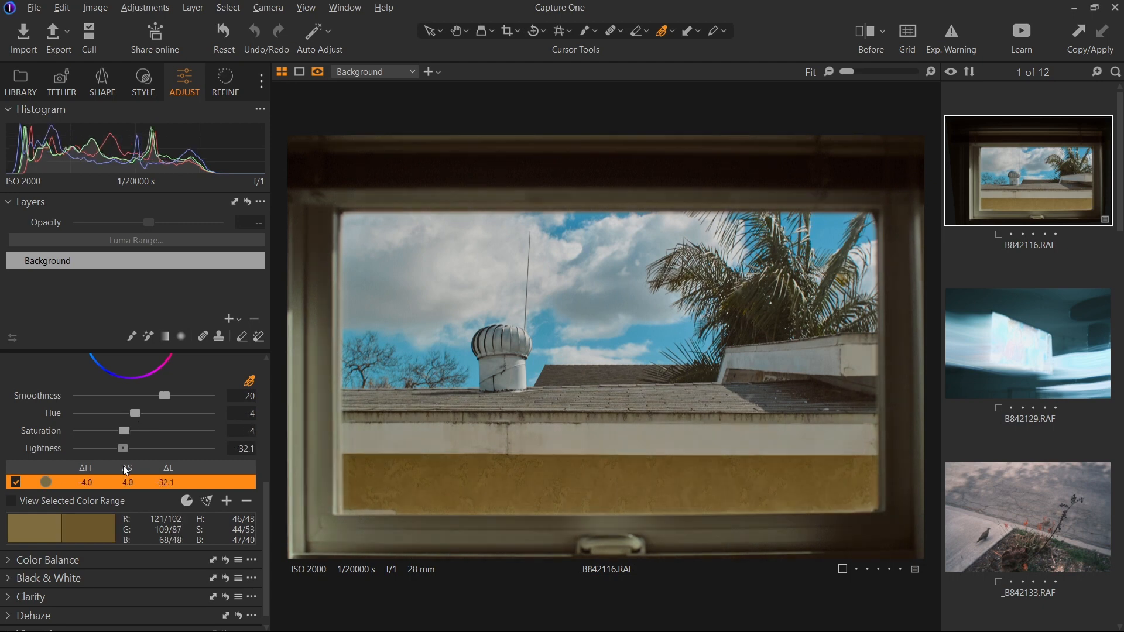
pyautogui.moveTo(124, 468); pyautogui.dragTo(122, 468)
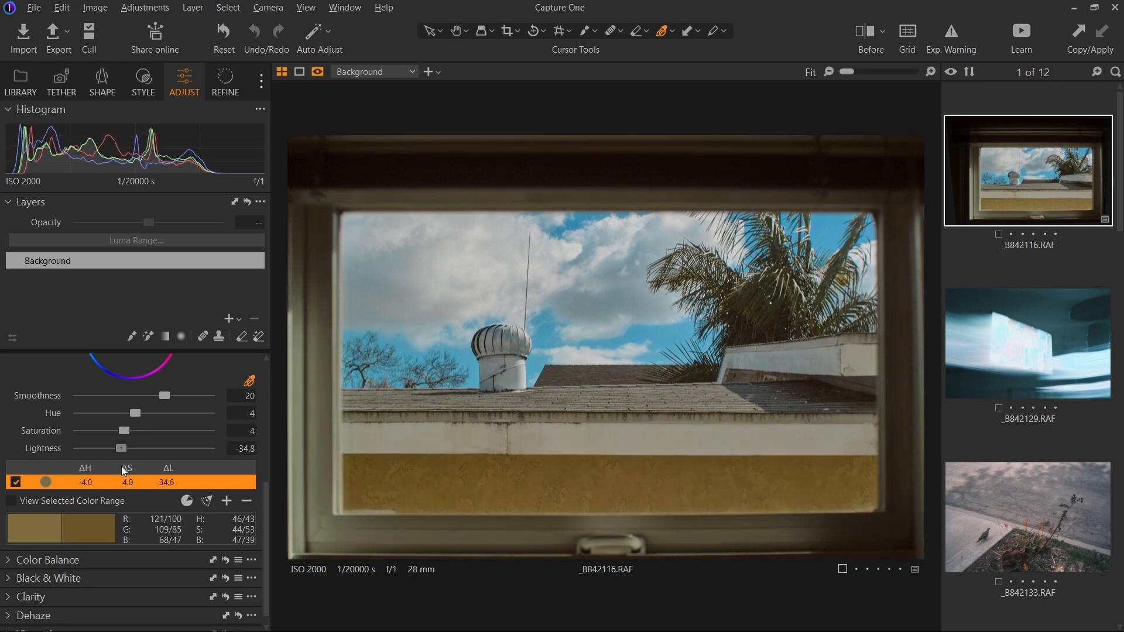
# Raise the white and shadow levels in the High Dynamic Range settings to brighten the window photo
pyautogui.scroll(-1, 122, 454)
pyautogui.scroll(3, 76, 472)
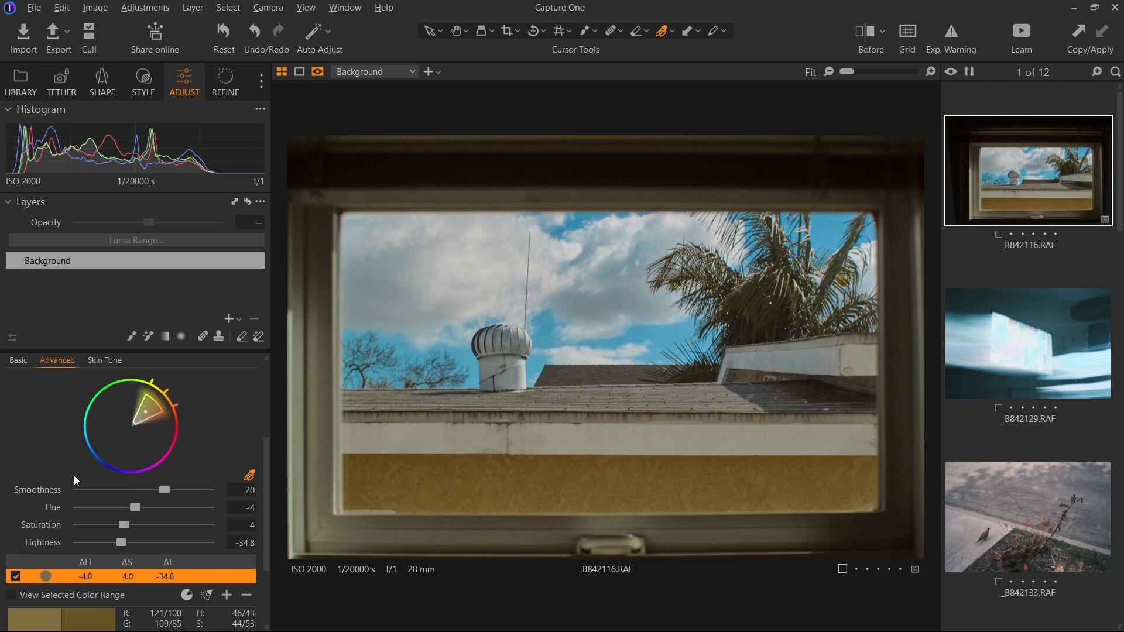
pyautogui.scroll(1, 74, 475)
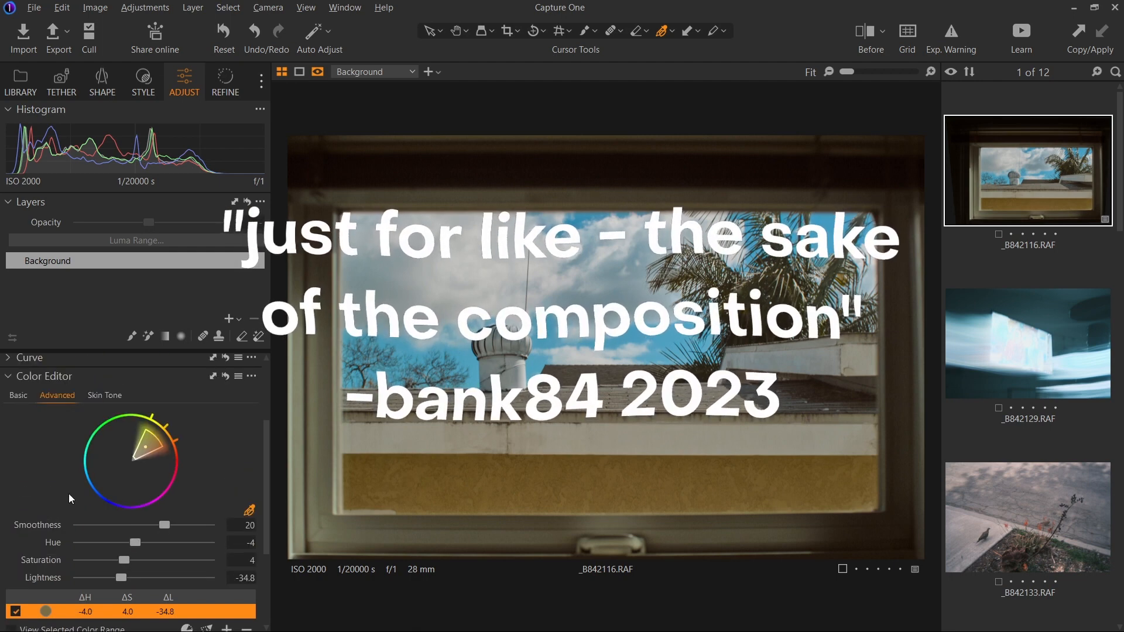
pyautogui.scroll(2, 68, 498)
pyautogui.click(9, 437)
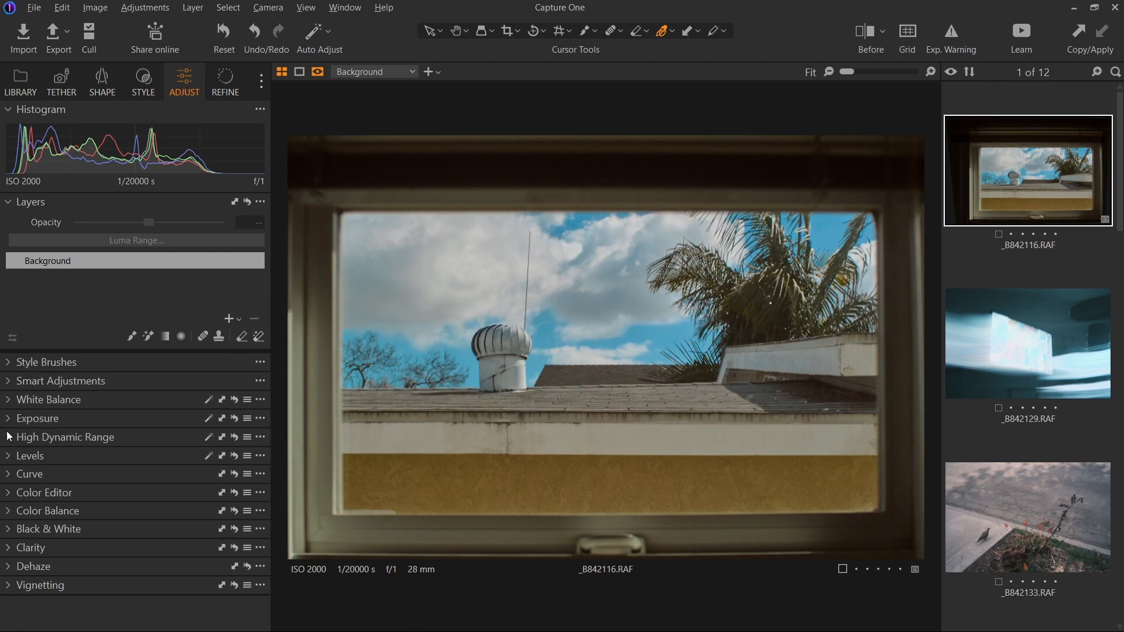
pyautogui.click(9, 436)
pyautogui.moveTo(148, 498); pyautogui.dragTo(186, 483)
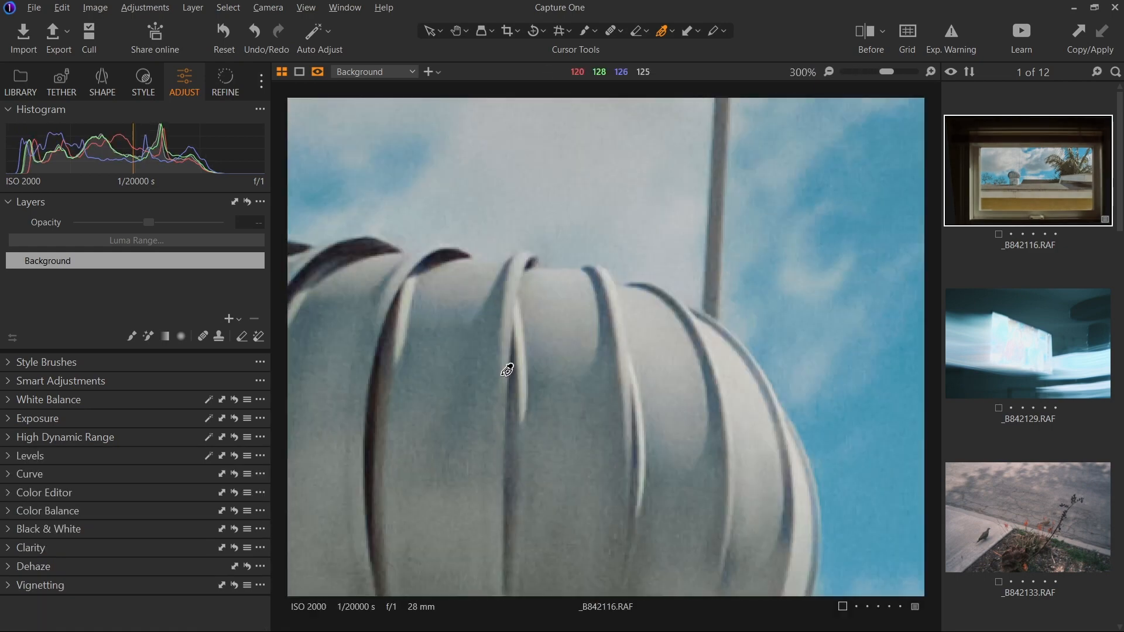
# Add Silver Rich film grain to the window photo with impact 64 and granularity 69
pyautogui.scroll(-3, 507, 370)
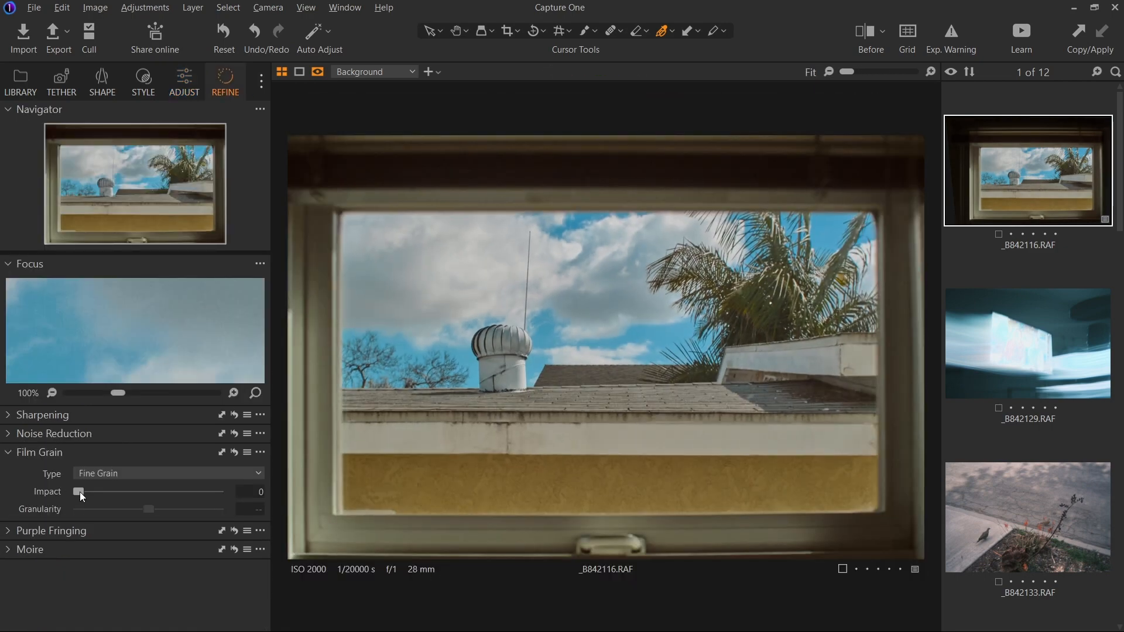
pyautogui.moveTo(80, 492); pyautogui.dragTo(193, 500)
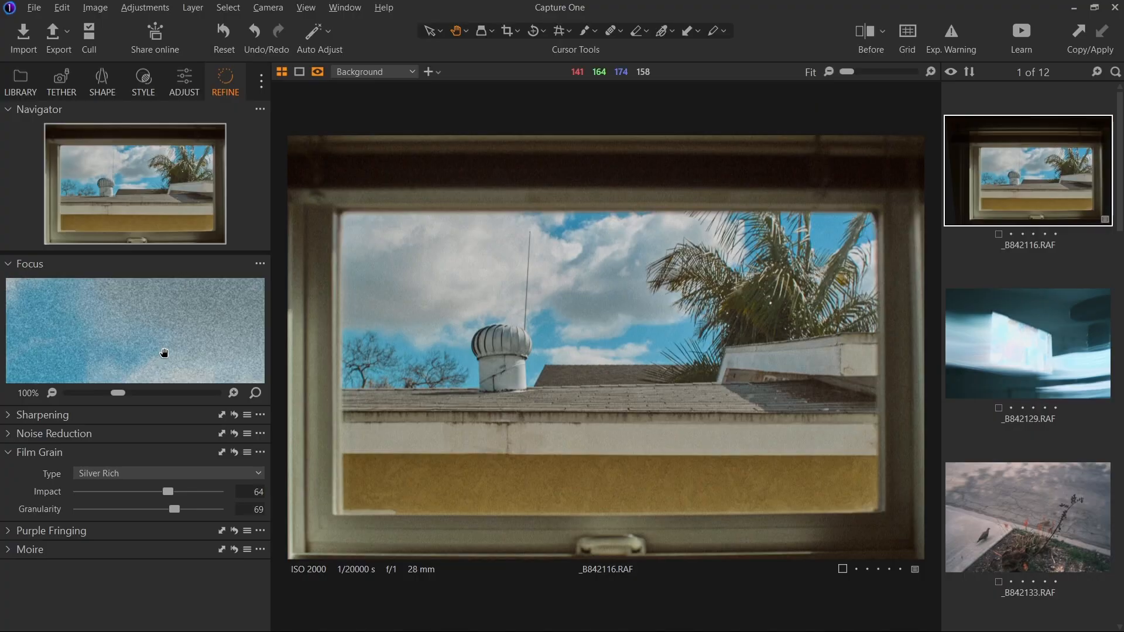
# Set the window photo's white balance to 6120 Kelvin with a tint of 5
pyautogui.click(183, 83)
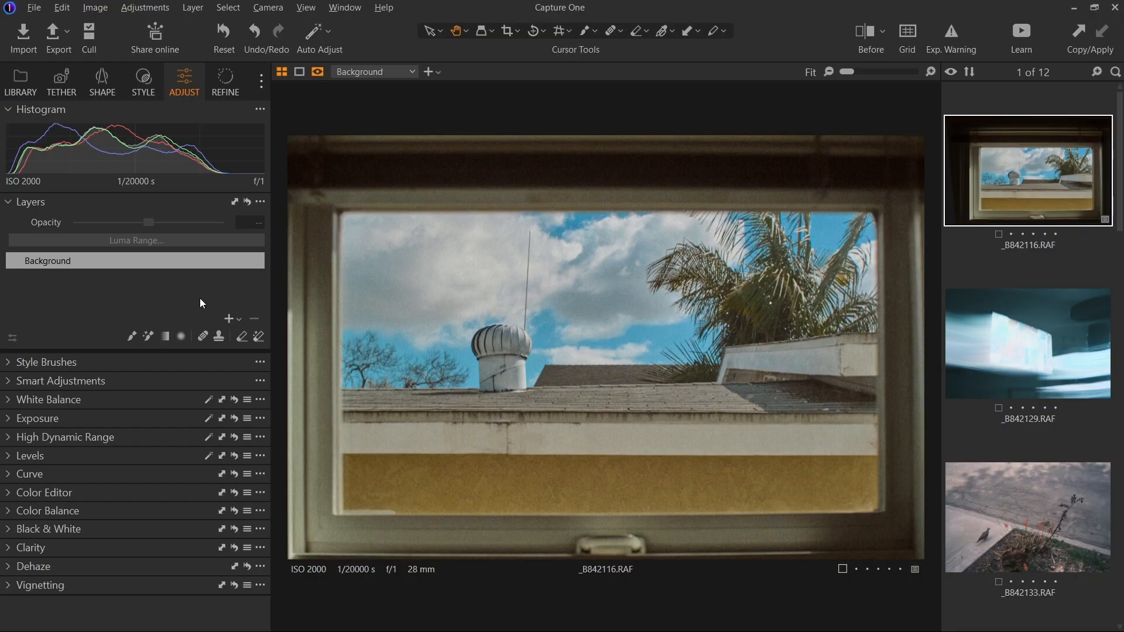
pyautogui.click(10, 403)
pyautogui.moveTo(149, 454); pyautogui.dragTo(164, 438)
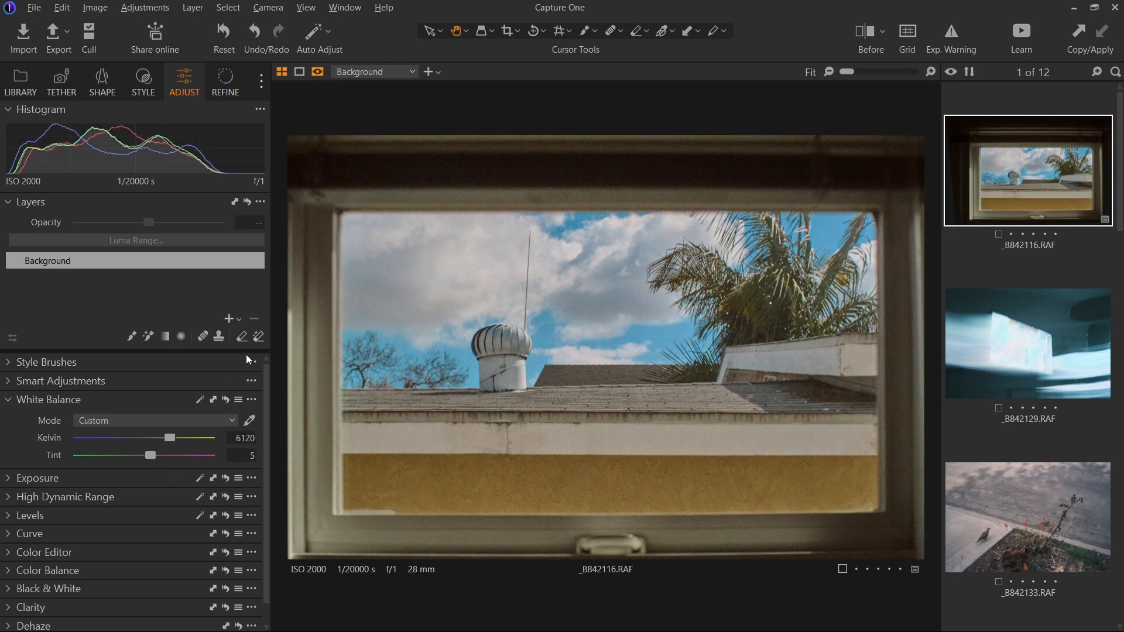
pyautogui.scroll(-1, 163, 411)
pyautogui.scroll(1, 163, 413)
# Set the luminance and detail noise reduction of the window photo to 0
pyautogui.doubleClick(783, 291)
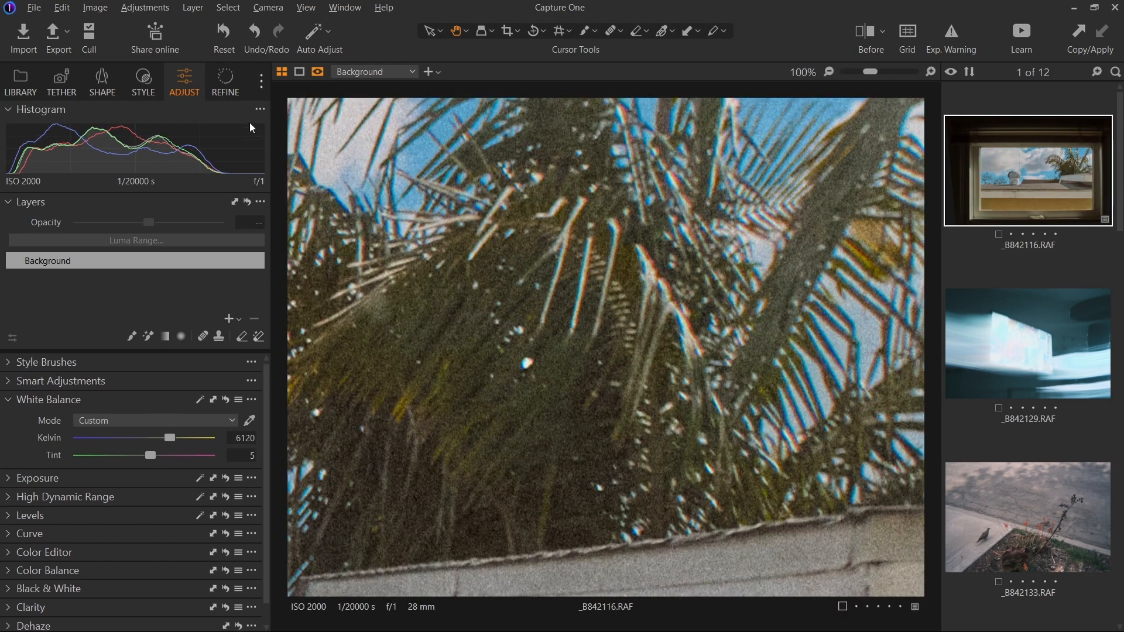
pyautogui.click(211, 91)
pyautogui.click(19, 435)
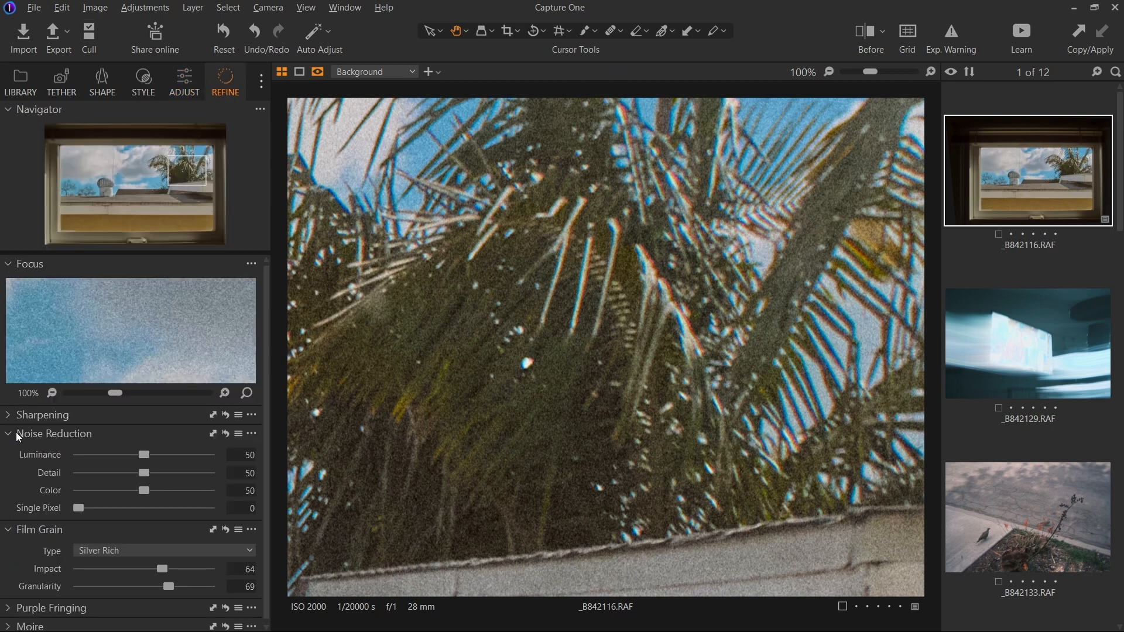
pyautogui.doubleClick(144, 455)
pyautogui.doubleClick(147, 473)
# Inspect the grain and the color fringing along the palm fronds in the window photo at close range
pyautogui.doubleClick(819, 253)
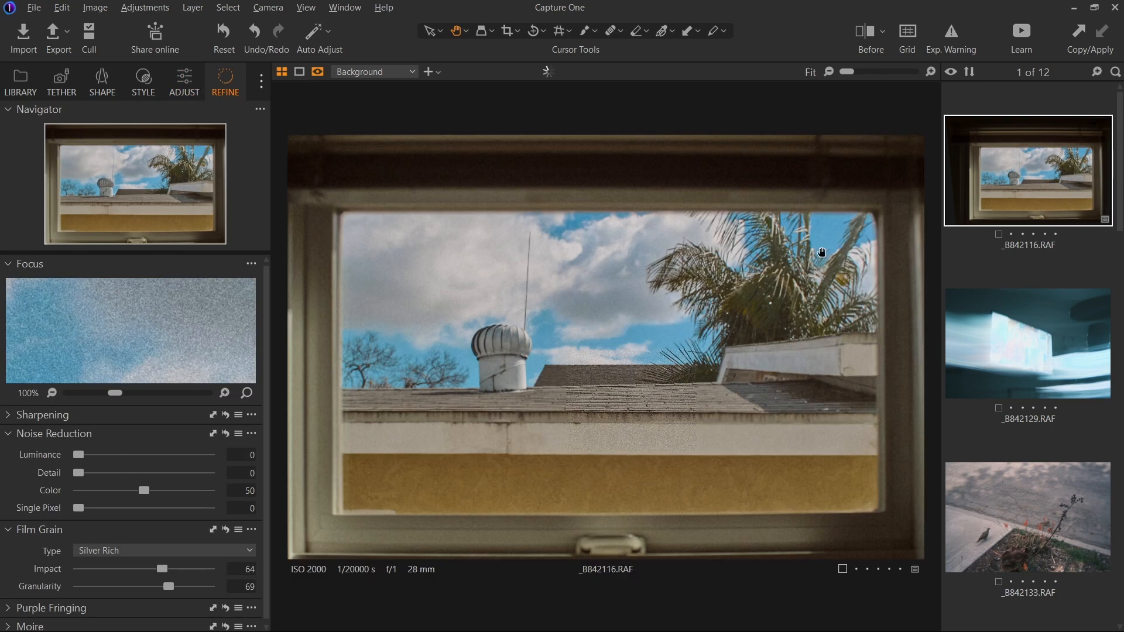
pyautogui.scroll(4, 829, 260)
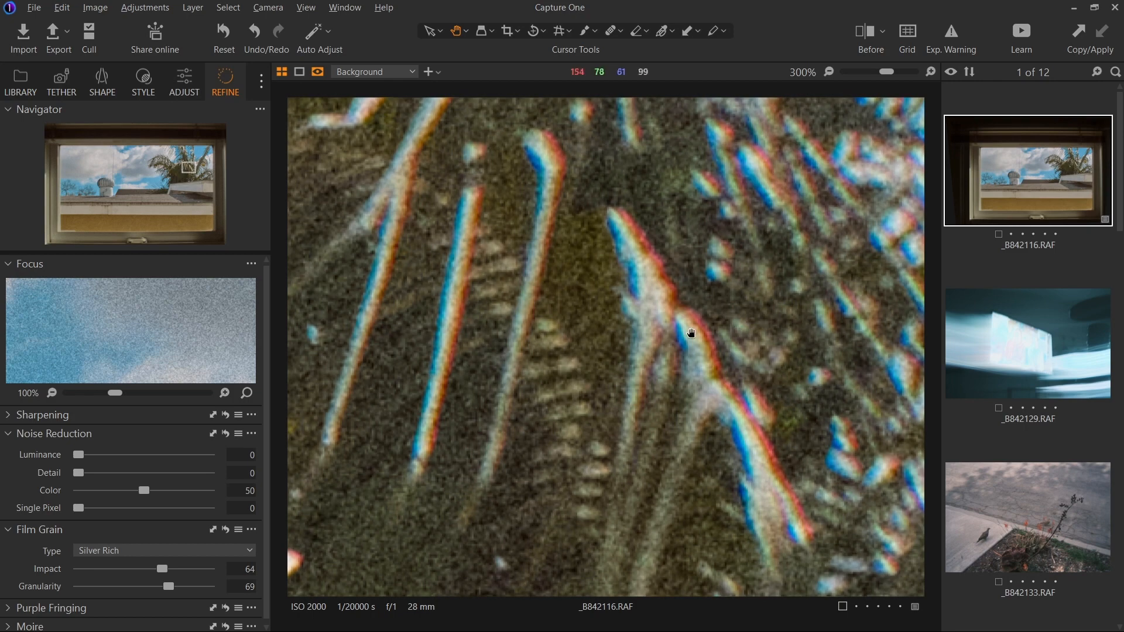
pyautogui.scroll(-4, 632, 261)
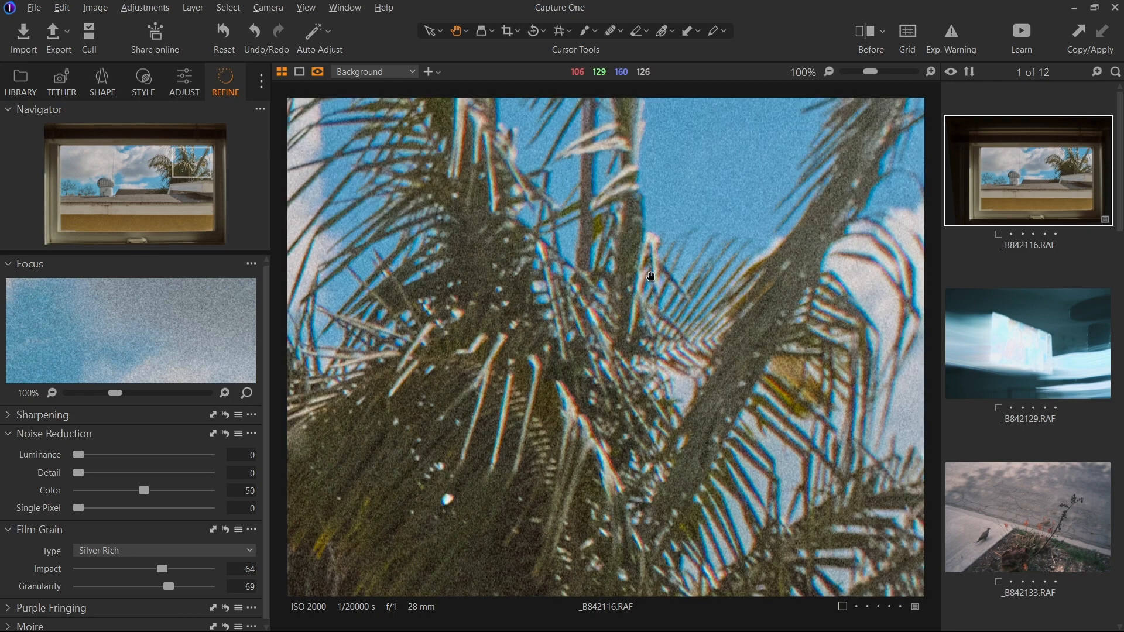
pyautogui.scroll(-1, 501, 294)
pyautogui.moveTo(888, 183); pyautogui.dragTo(699, 319)
pyautogui.scroll(1, 699, 319)
pyautogui.scroll(-3, 695, 339)
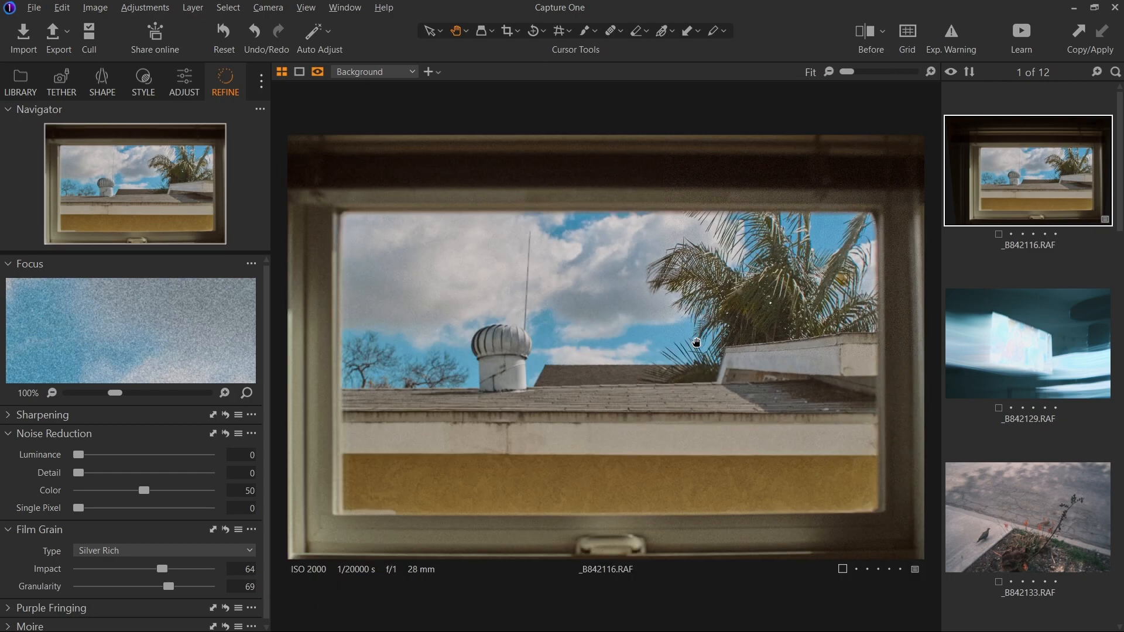
pyautogui.scroll(1, 848, 237)
pyautogui.scroll(4, 848, 237)
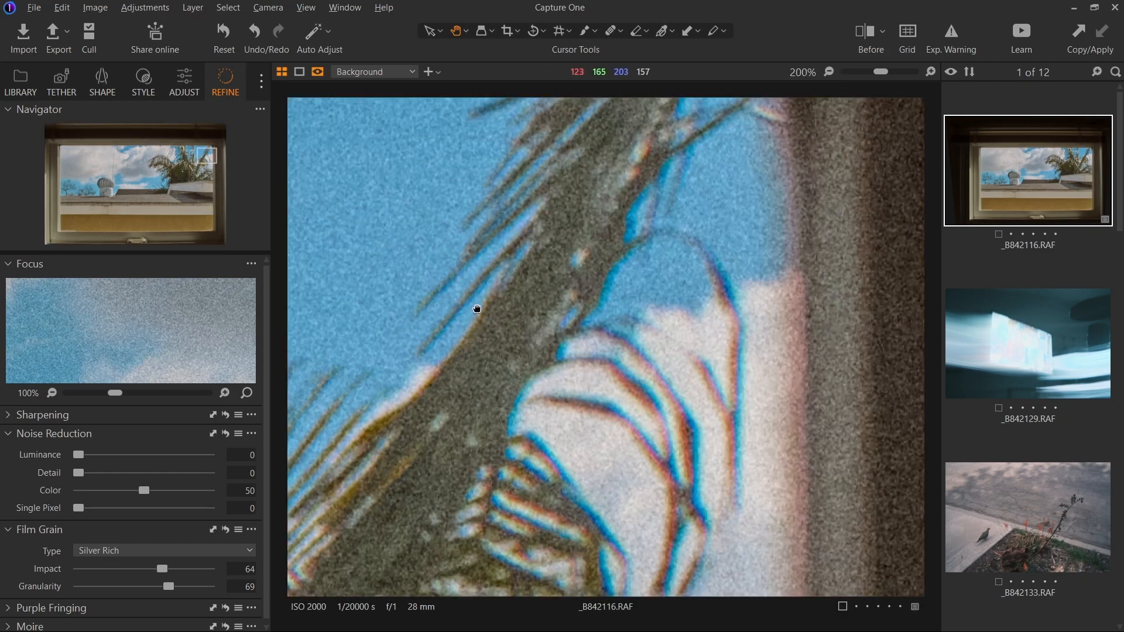
pyautogui.moveTo(477, 309); pyautogui.dragTo(705, 140)
pyautogui.moveTo(437, 301); pyautogui.dragTo(685, 228)
pyautogui.moveTo(452, 318); pyautogui.dragTo(590, 400)
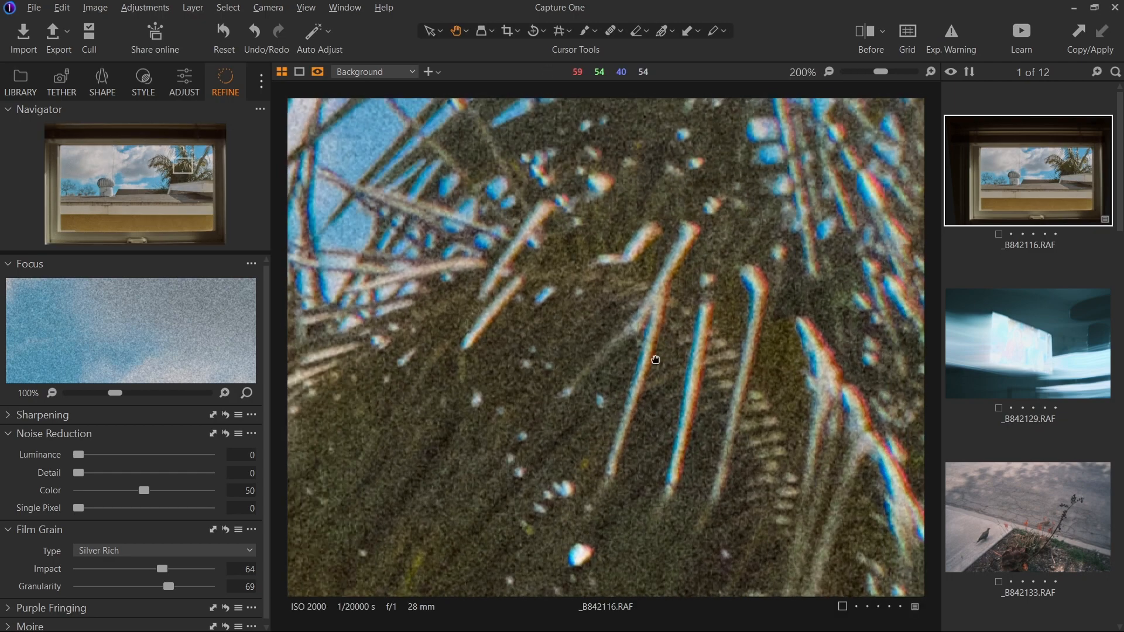
pyautogui.moveTo(685, 348); pyautogui.dragTo(580, 548)
pyautogui.moveTo(615, 270); pyautogui.dragTo(621, 562)
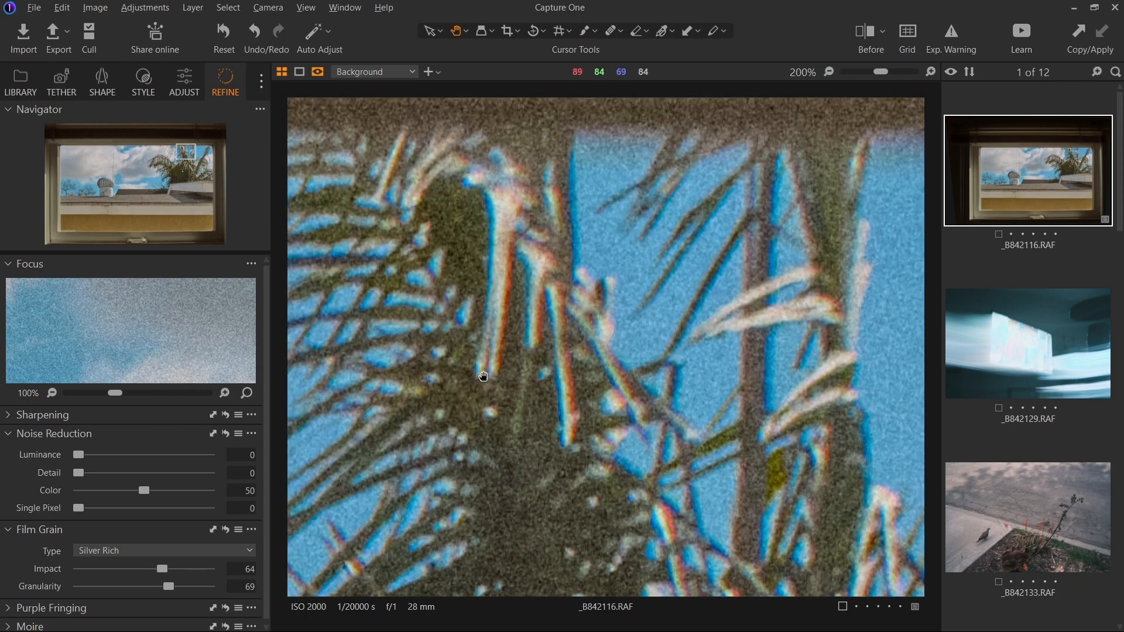